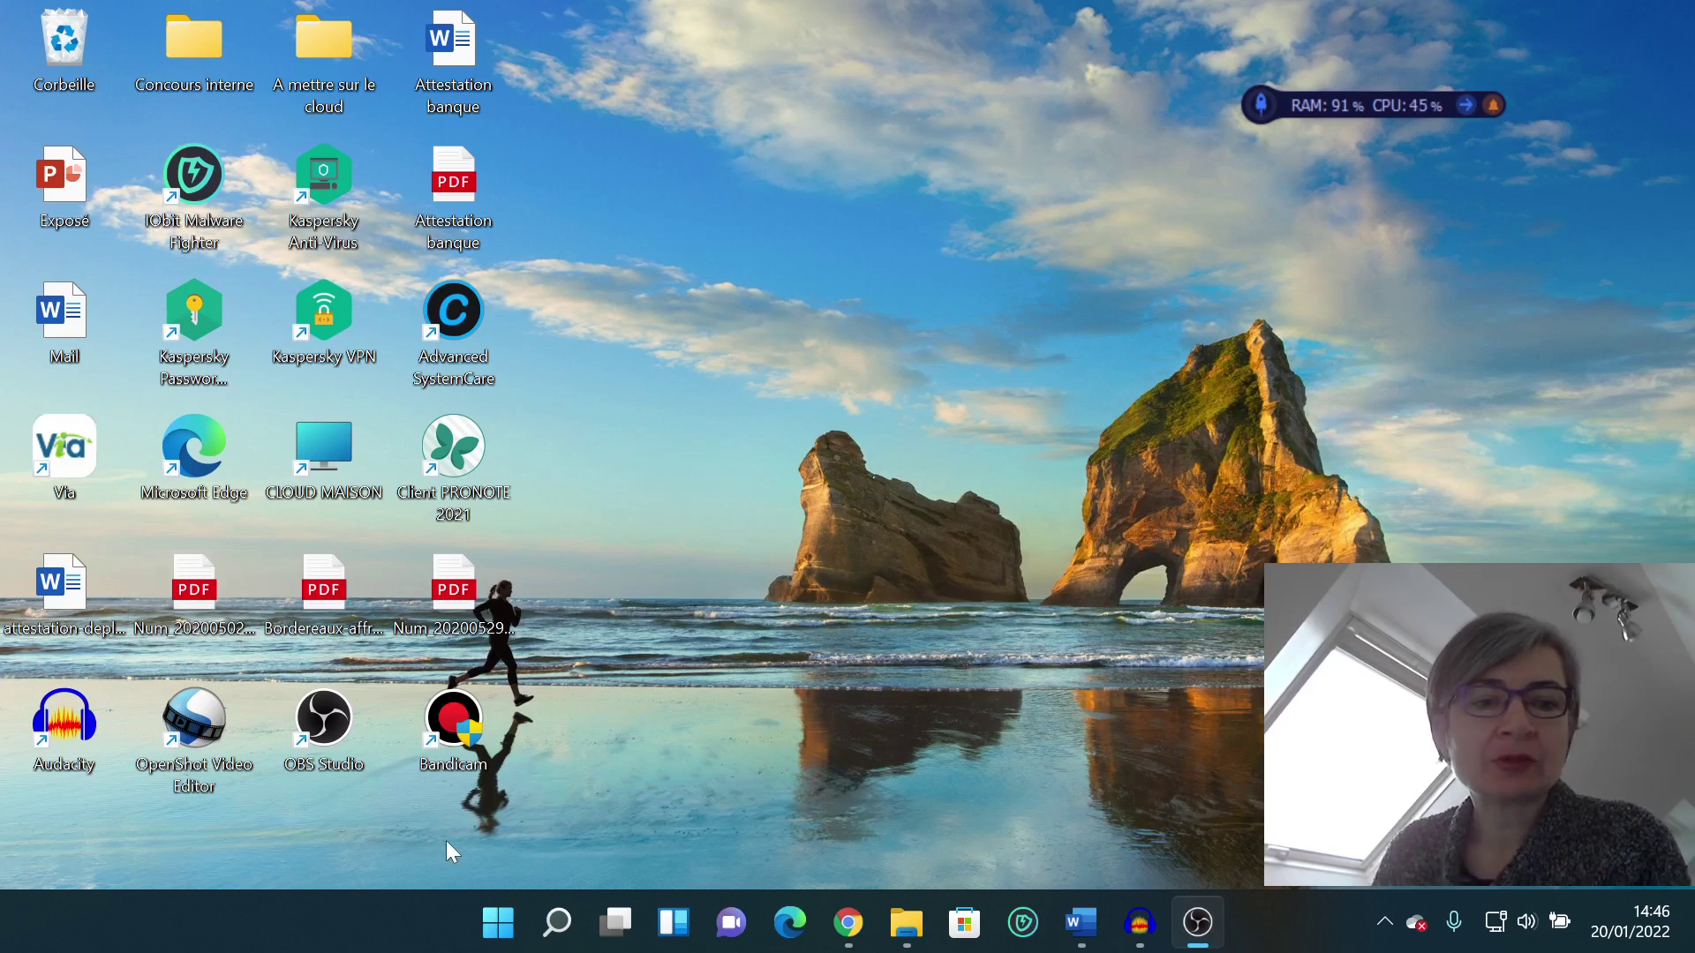
# - Open Audacity and record a spoken narration of about 30 seconds on a new audio track
pyautogui.click(499, 924)
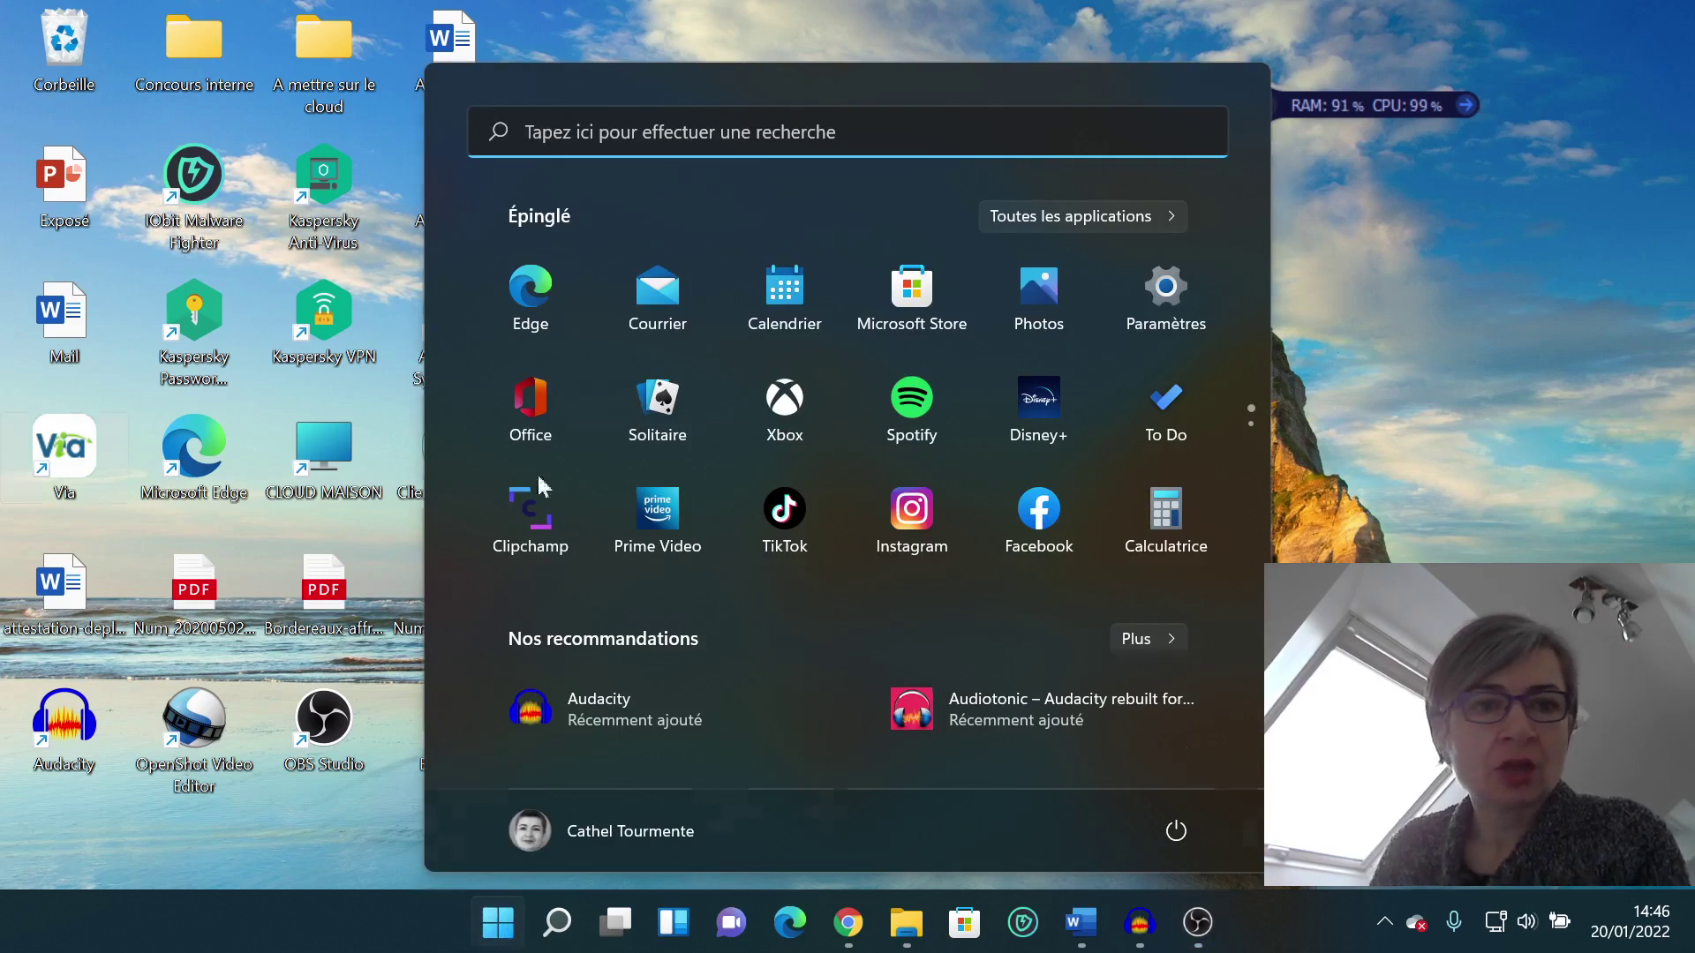
pyautogui.click(397, 547)
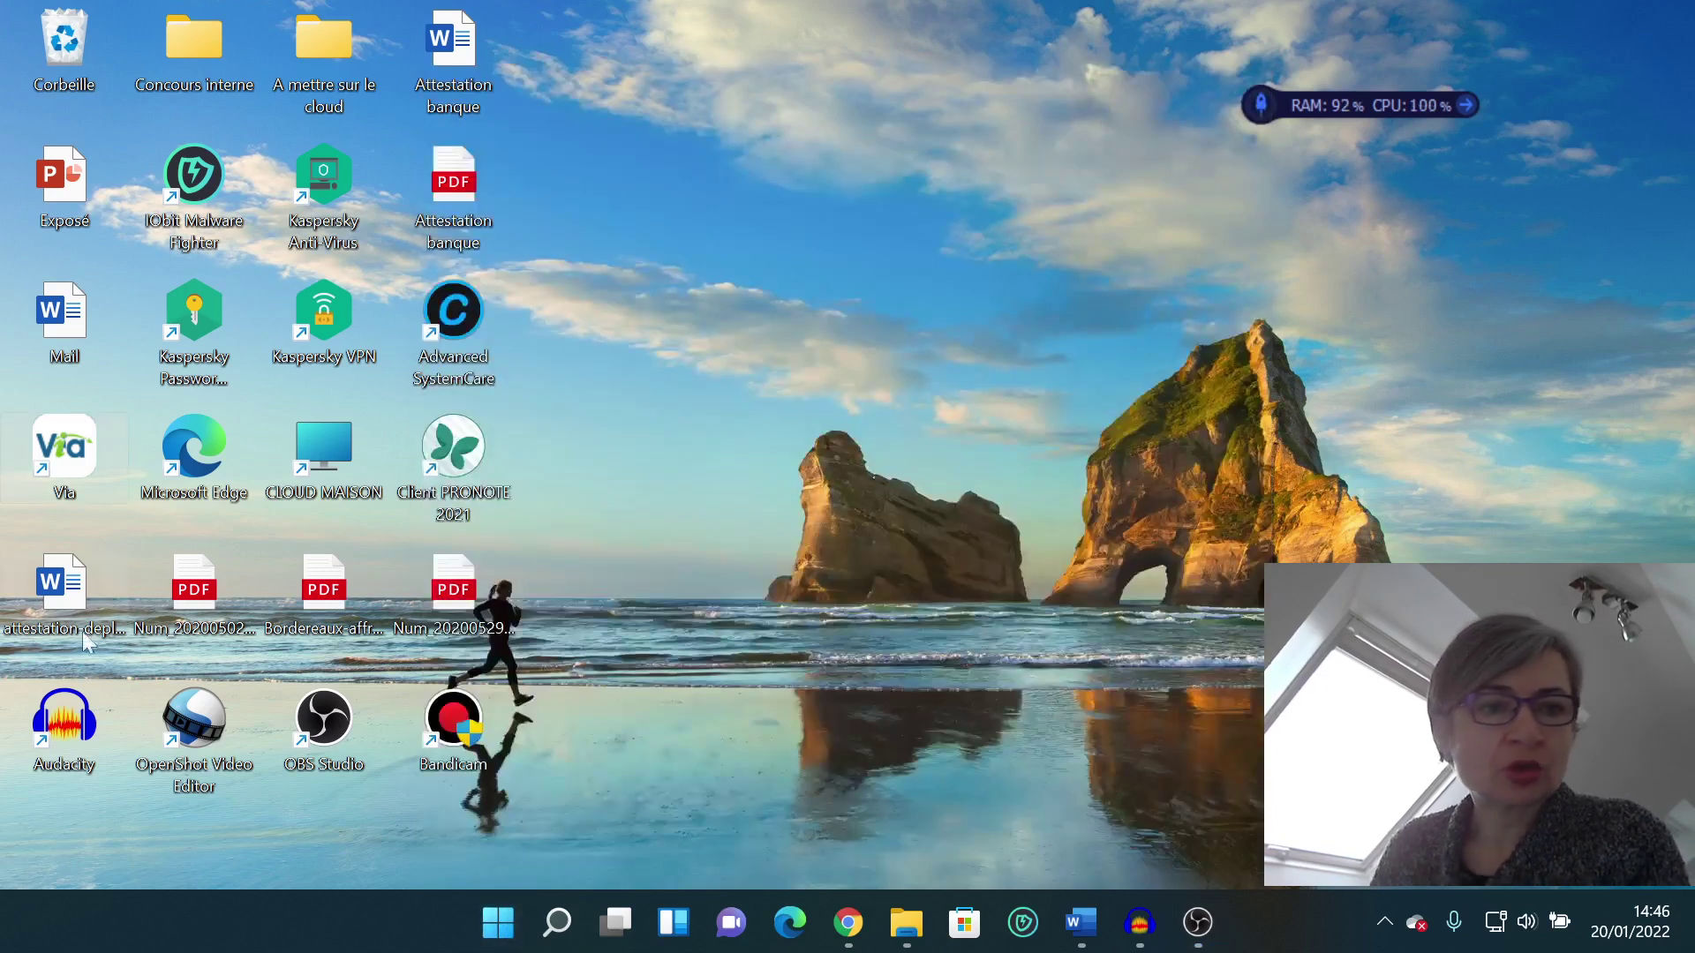
pyautogui.doubleClick(71, 724)
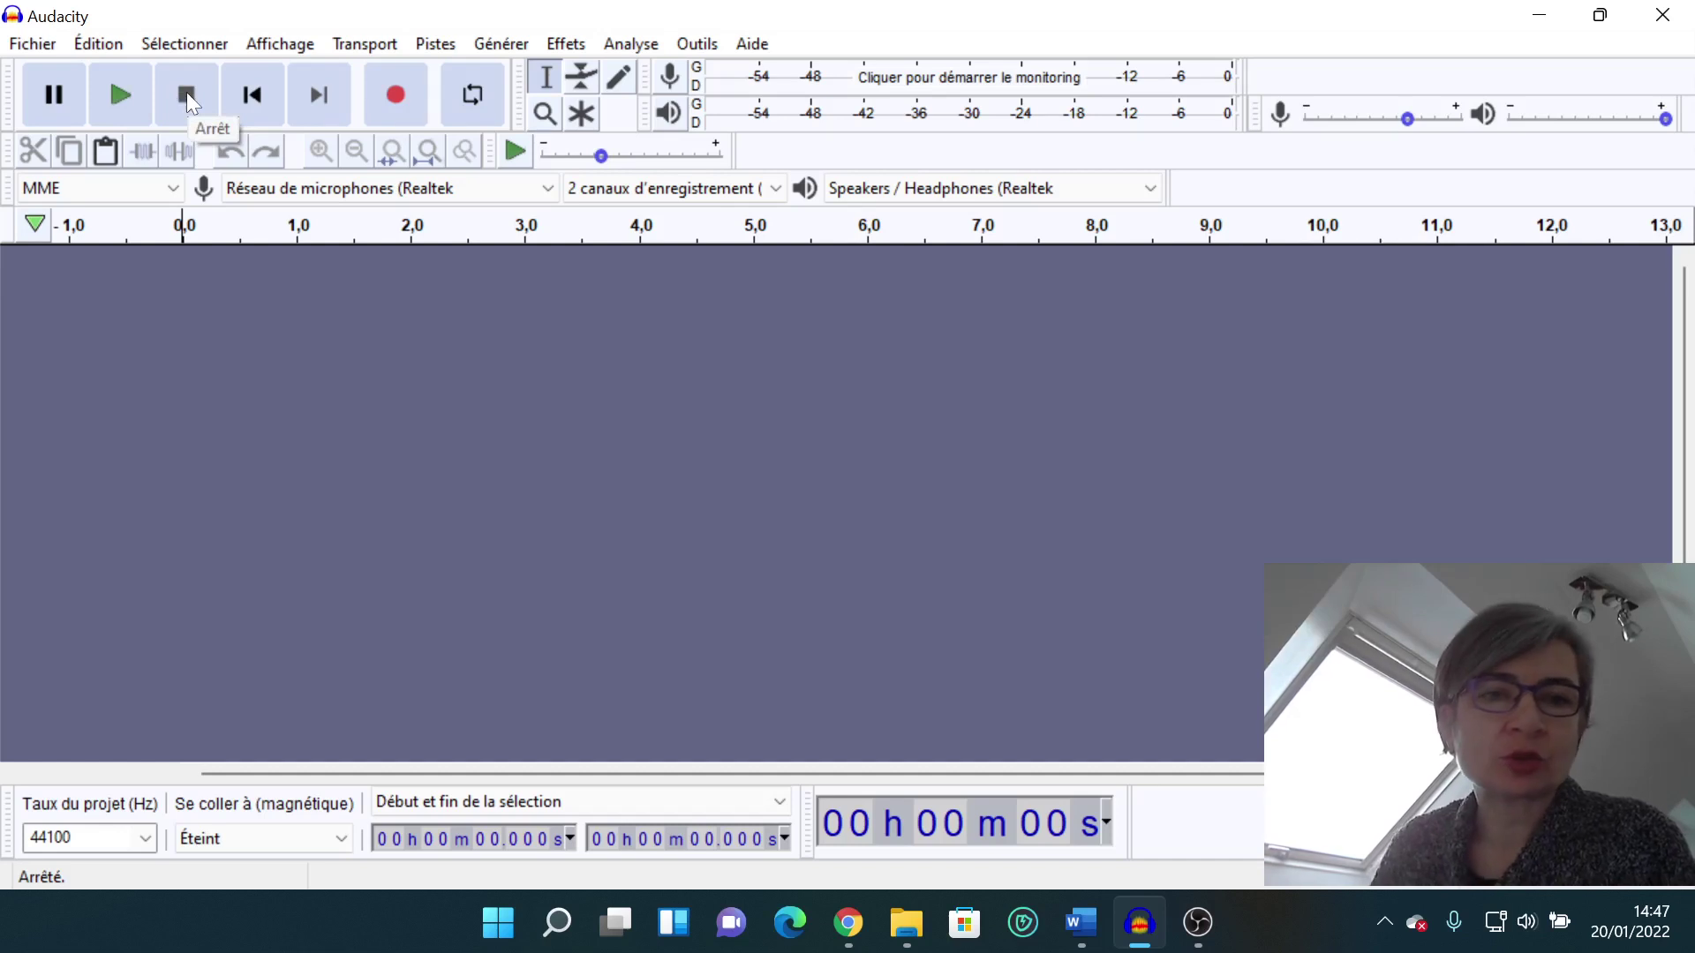
pyautogui.click(399, 92)
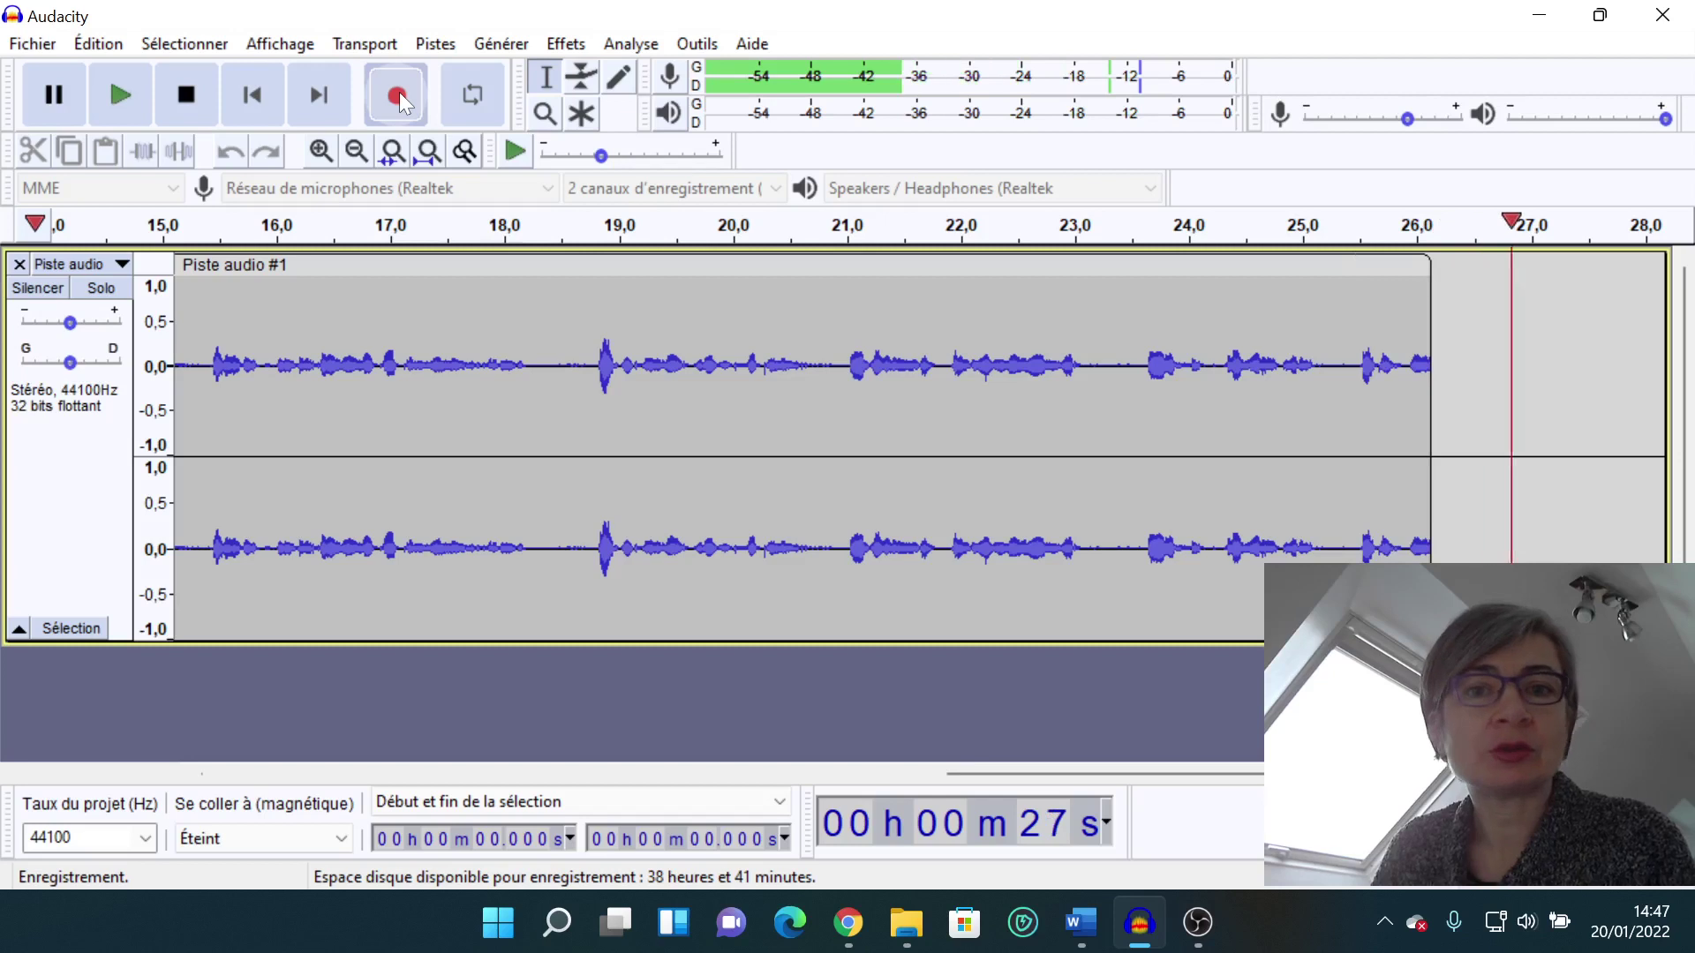
pyautogui.click(180, 79)
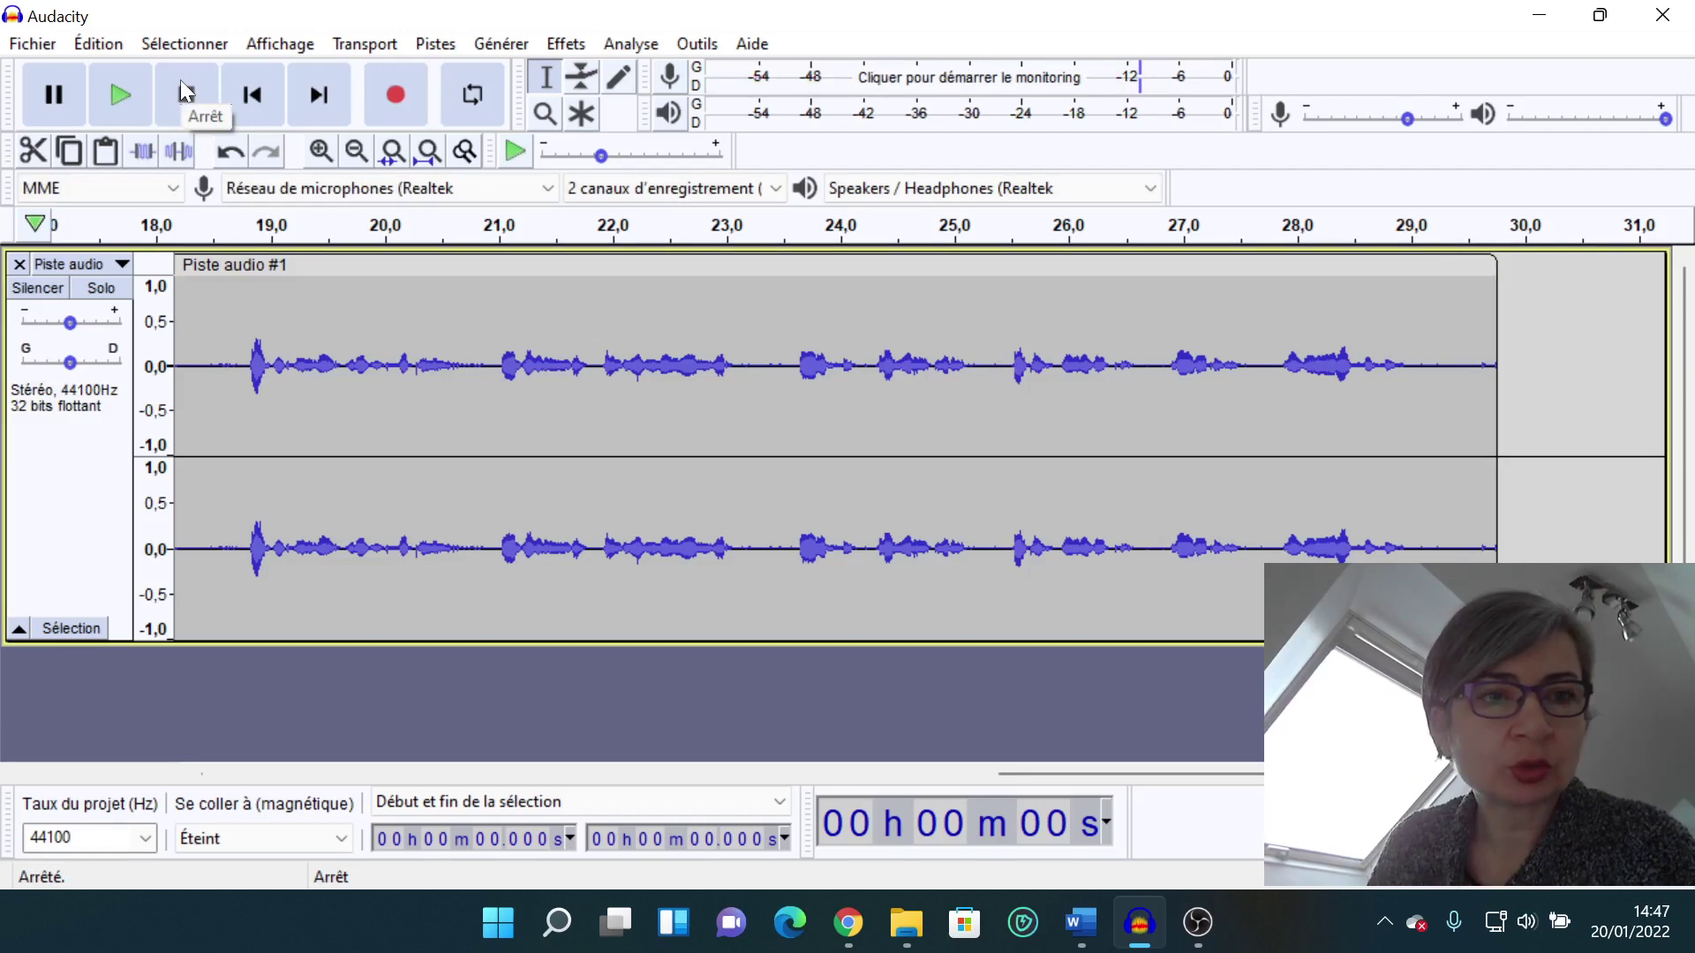
# - Start an MP3 export and choose Documents > BAC PRO > A - Lycée Paul Langevin > A - Seconde > Séquence 4 à 6 Musée du Louvre > Séquence 4 as destination
pyautogui.click(33, 45)
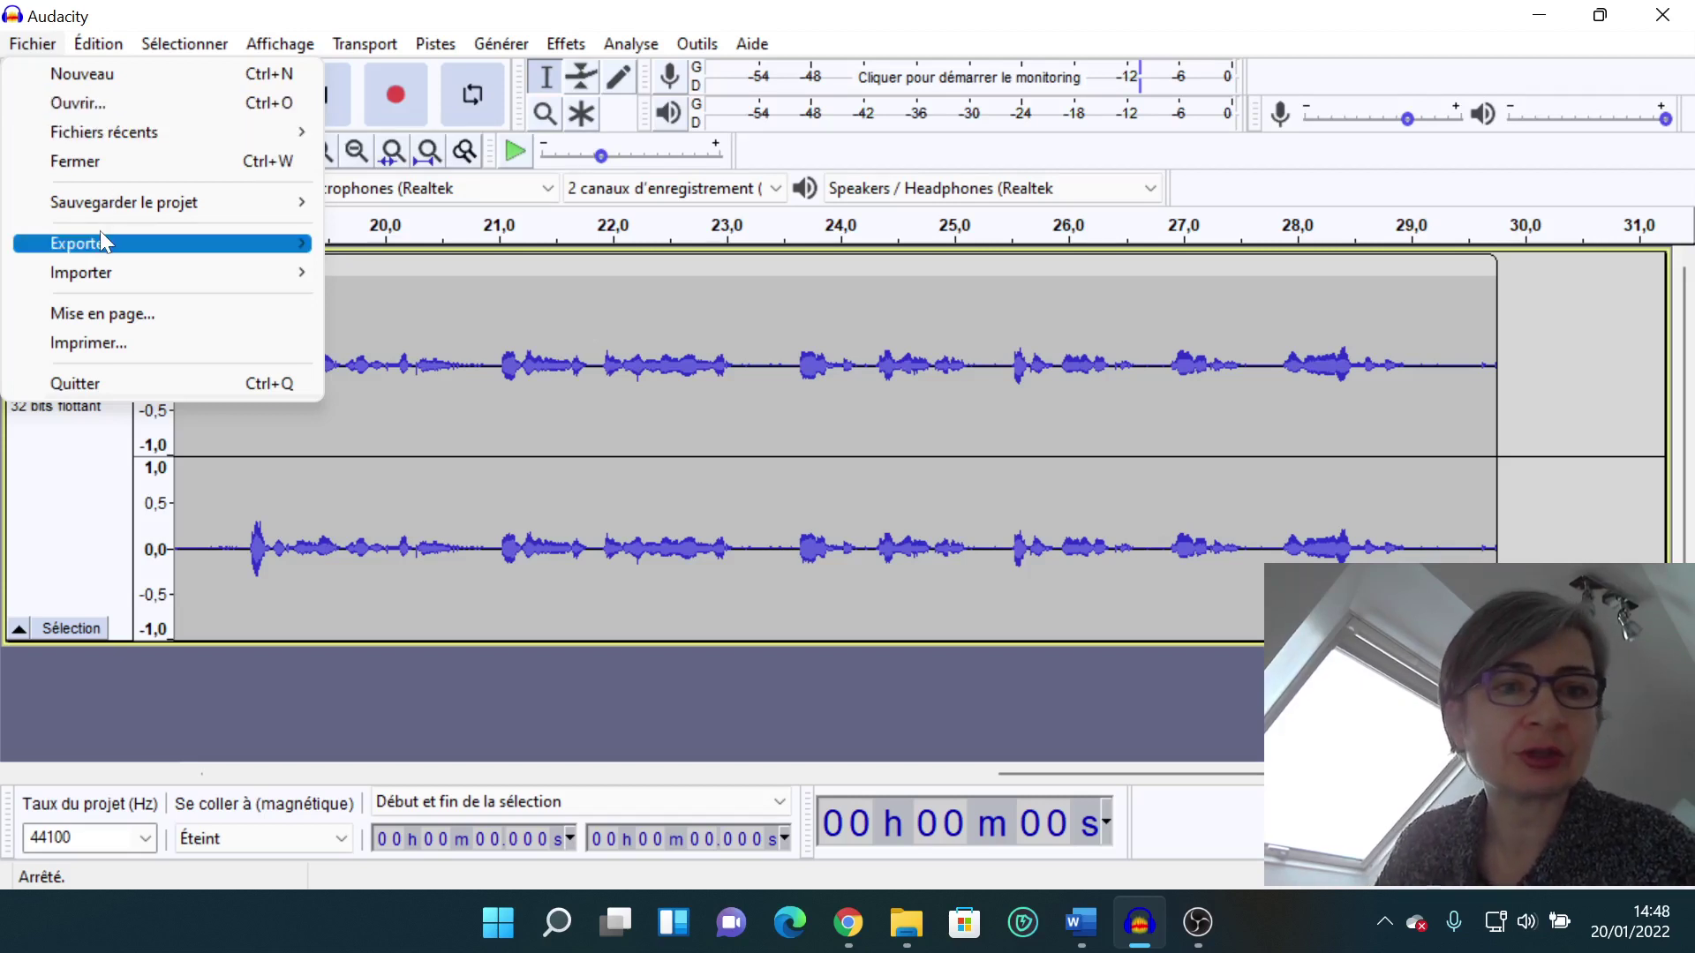
pyautogui.moveTo(101, 232)
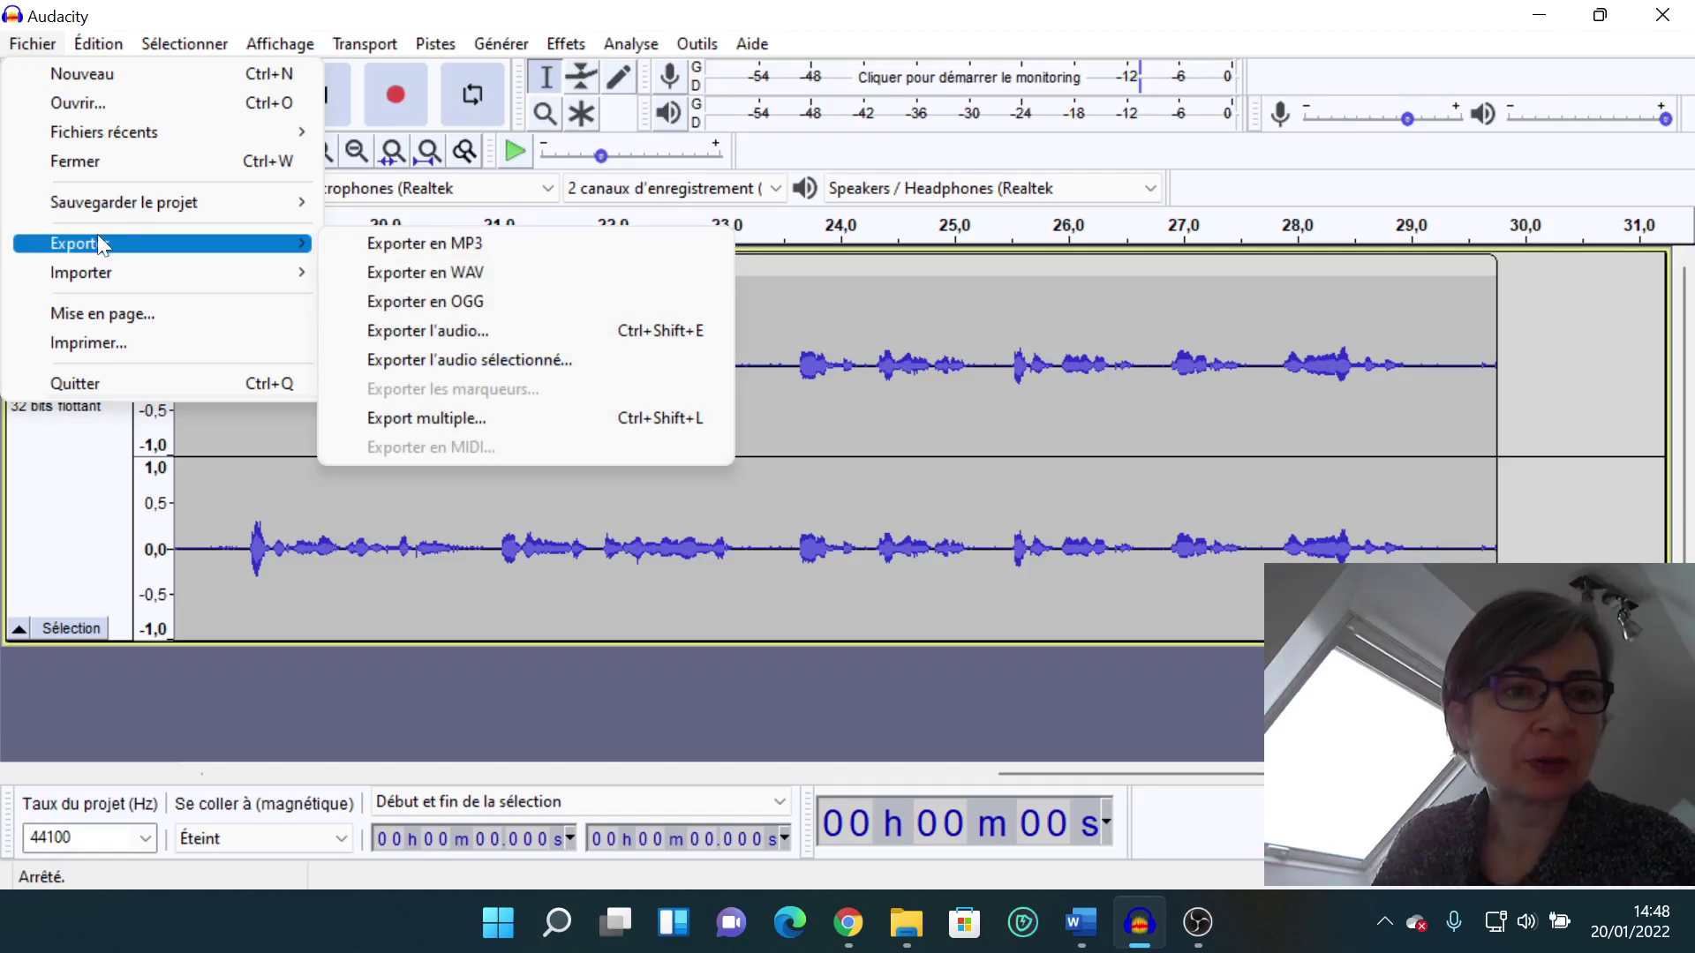
pyautogui.click(431, 243)
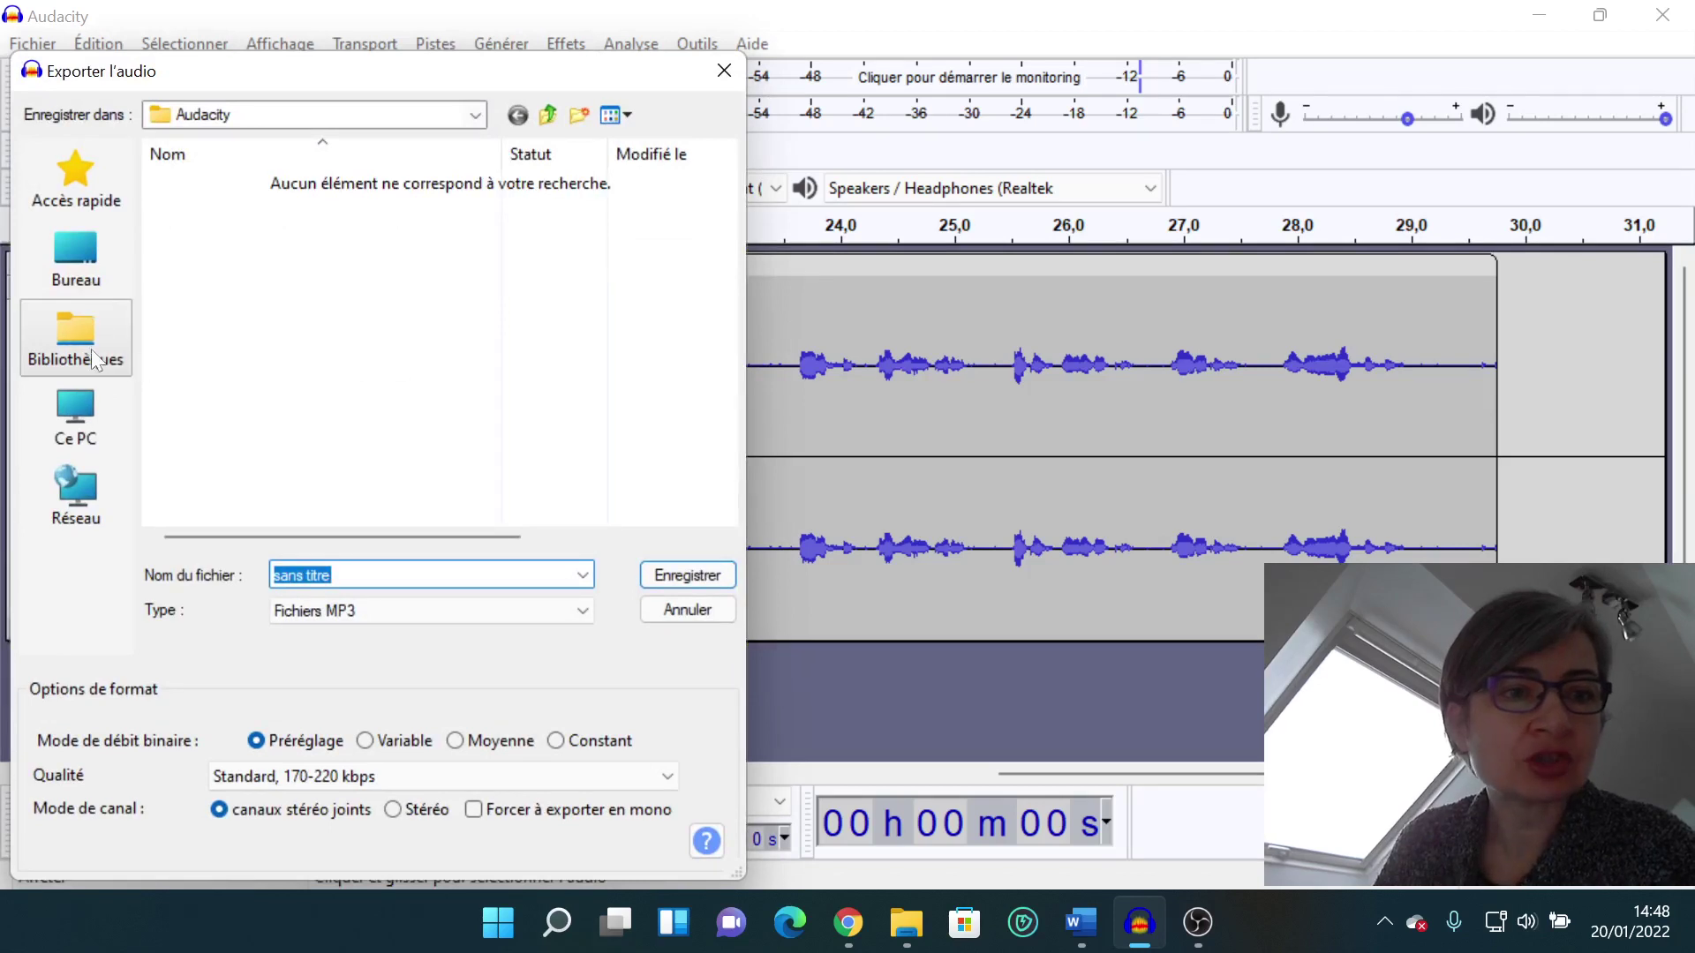
pyautogui.click(79, 412)
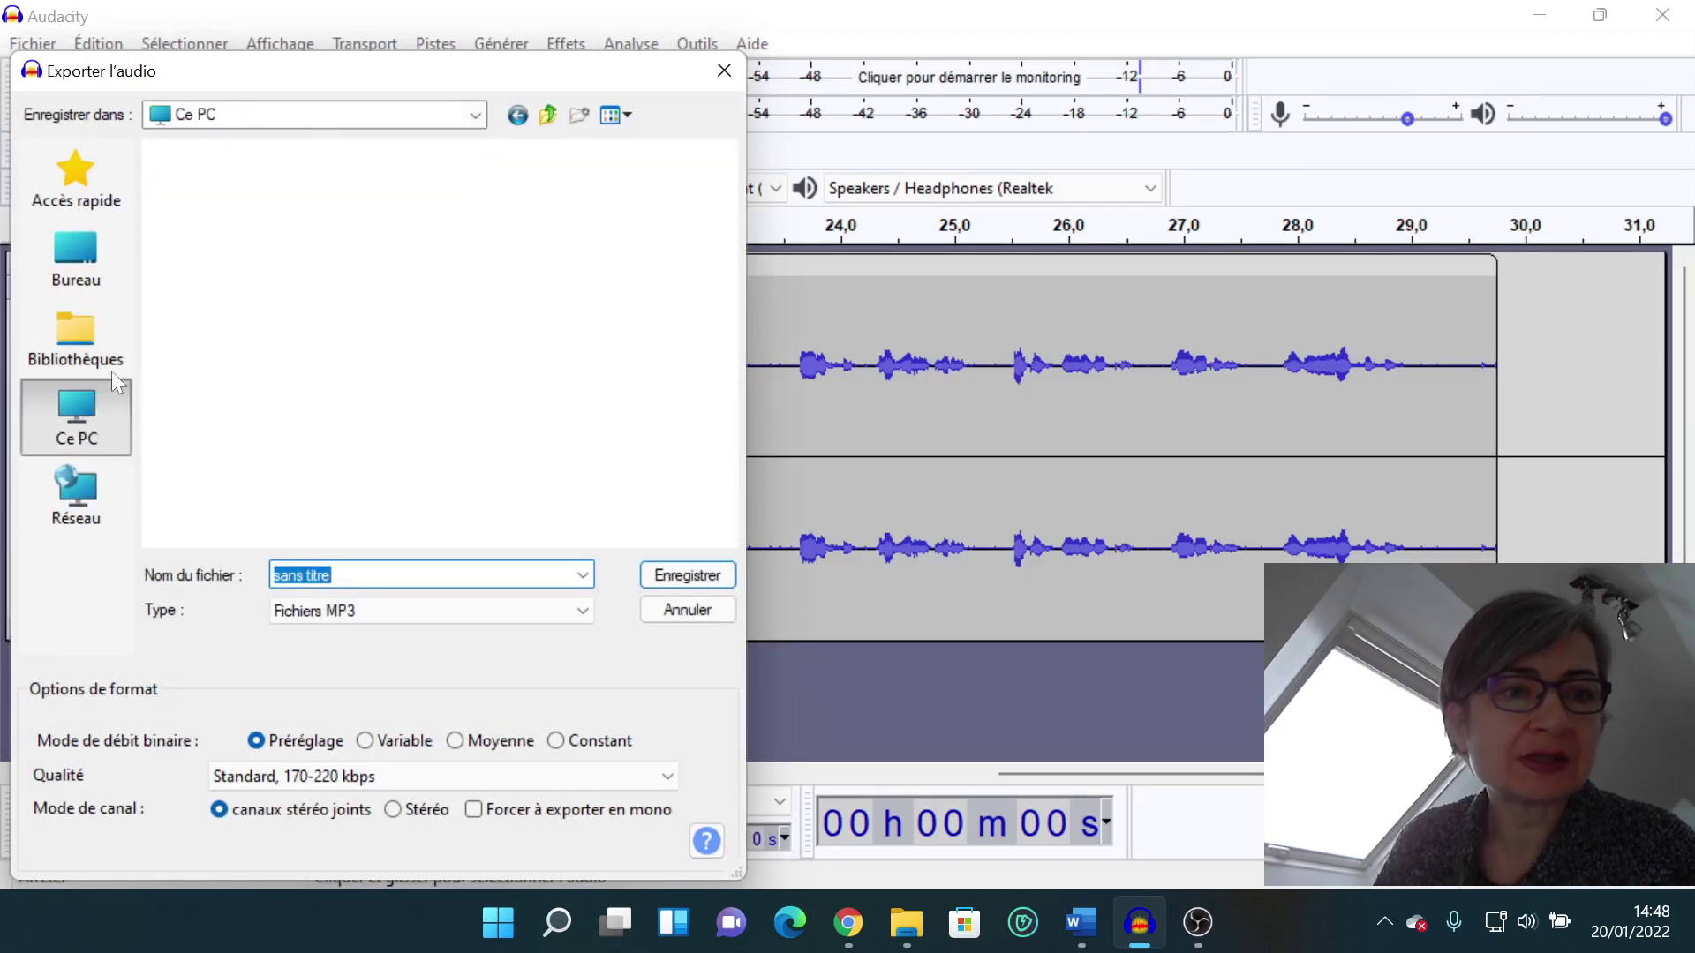
pyautogui.doubleClick(249, 271)
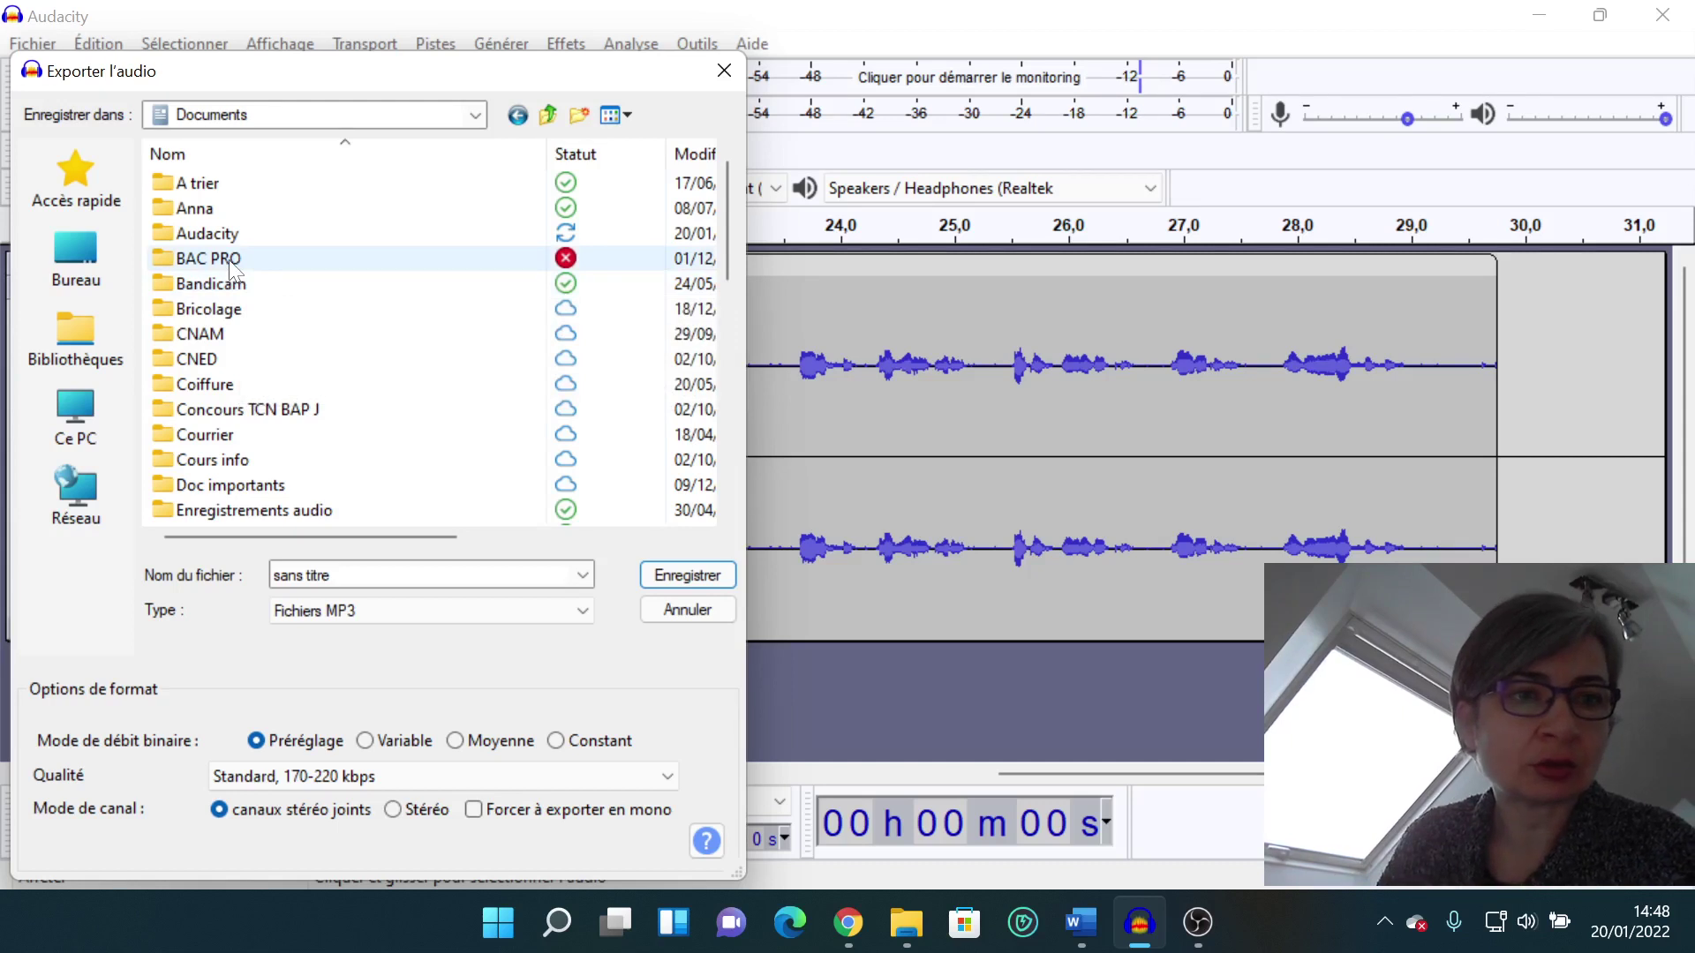
pyautogui.doubleClick(231, 263)
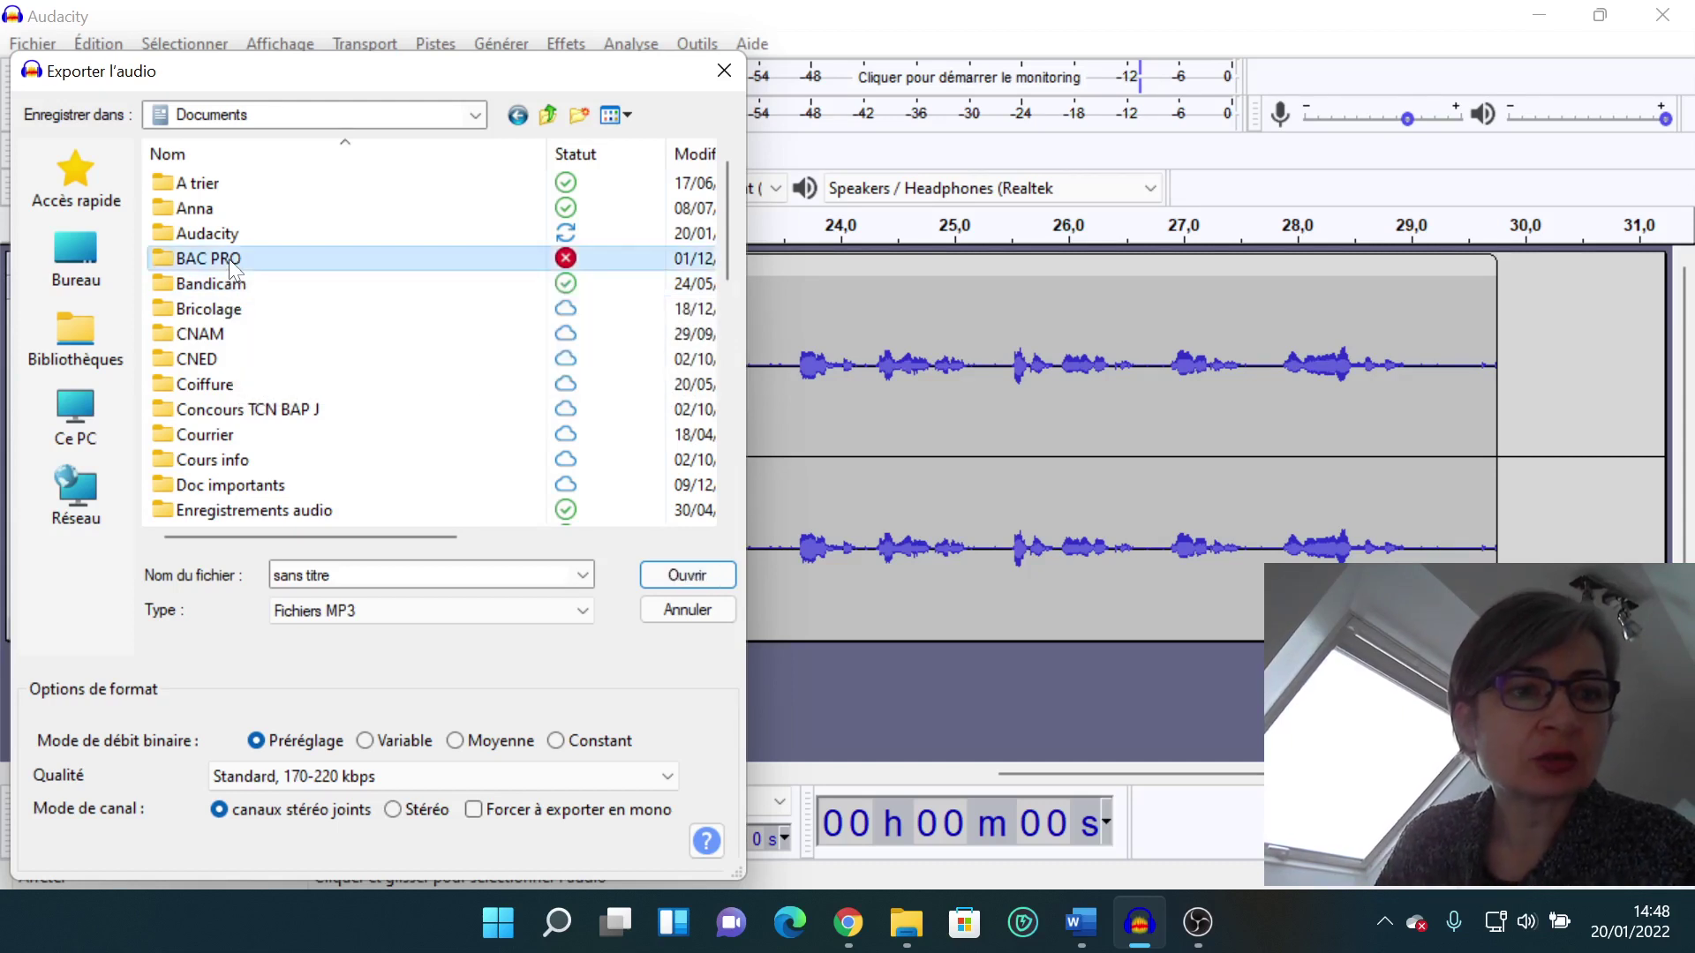
pyautogui.doubleClick(250, 188)
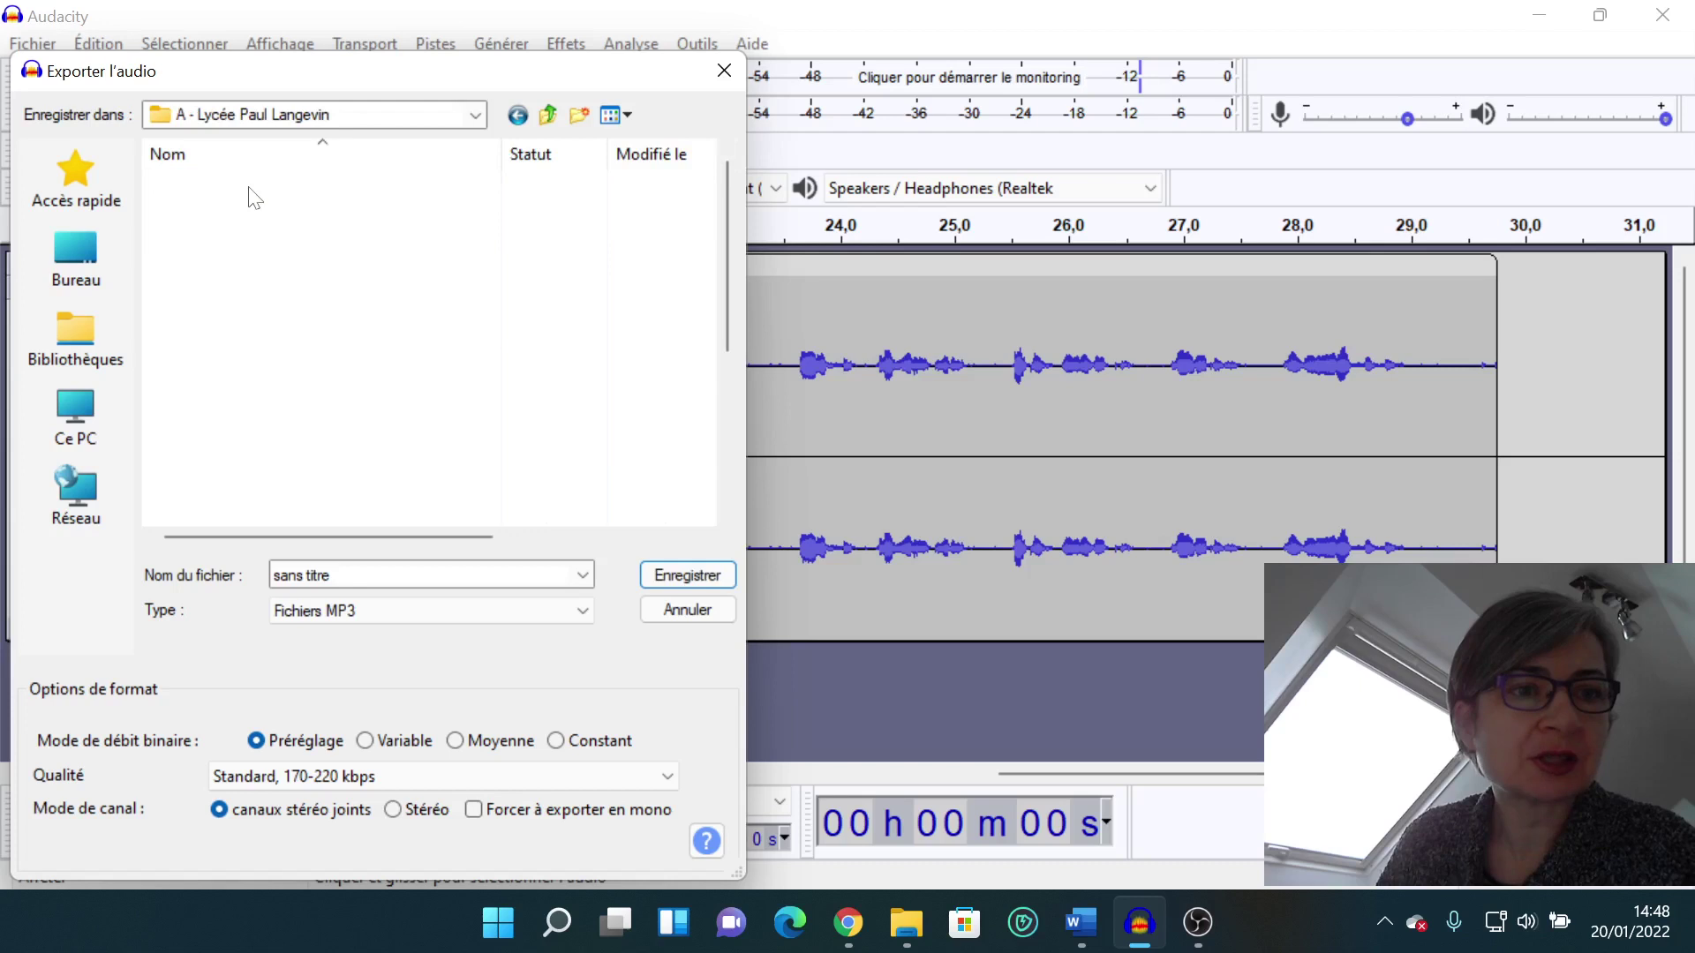
pyautogui.doubleClick(231, 261)
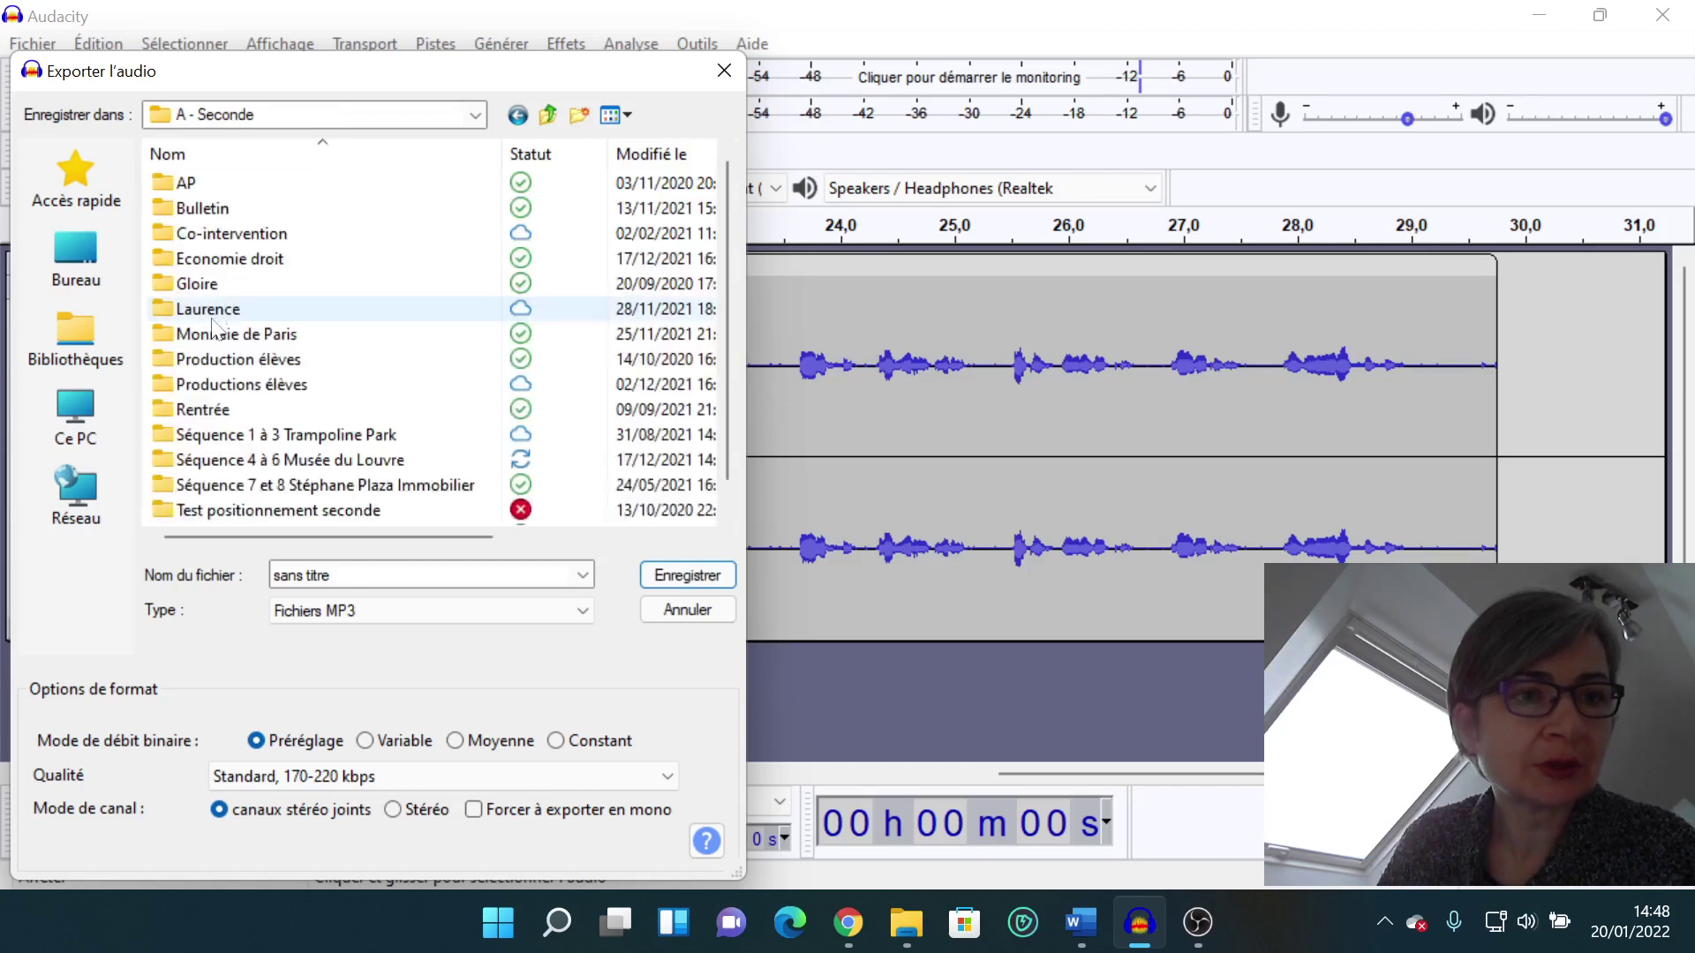
pyautogui.scroll(-1, 220, 335)
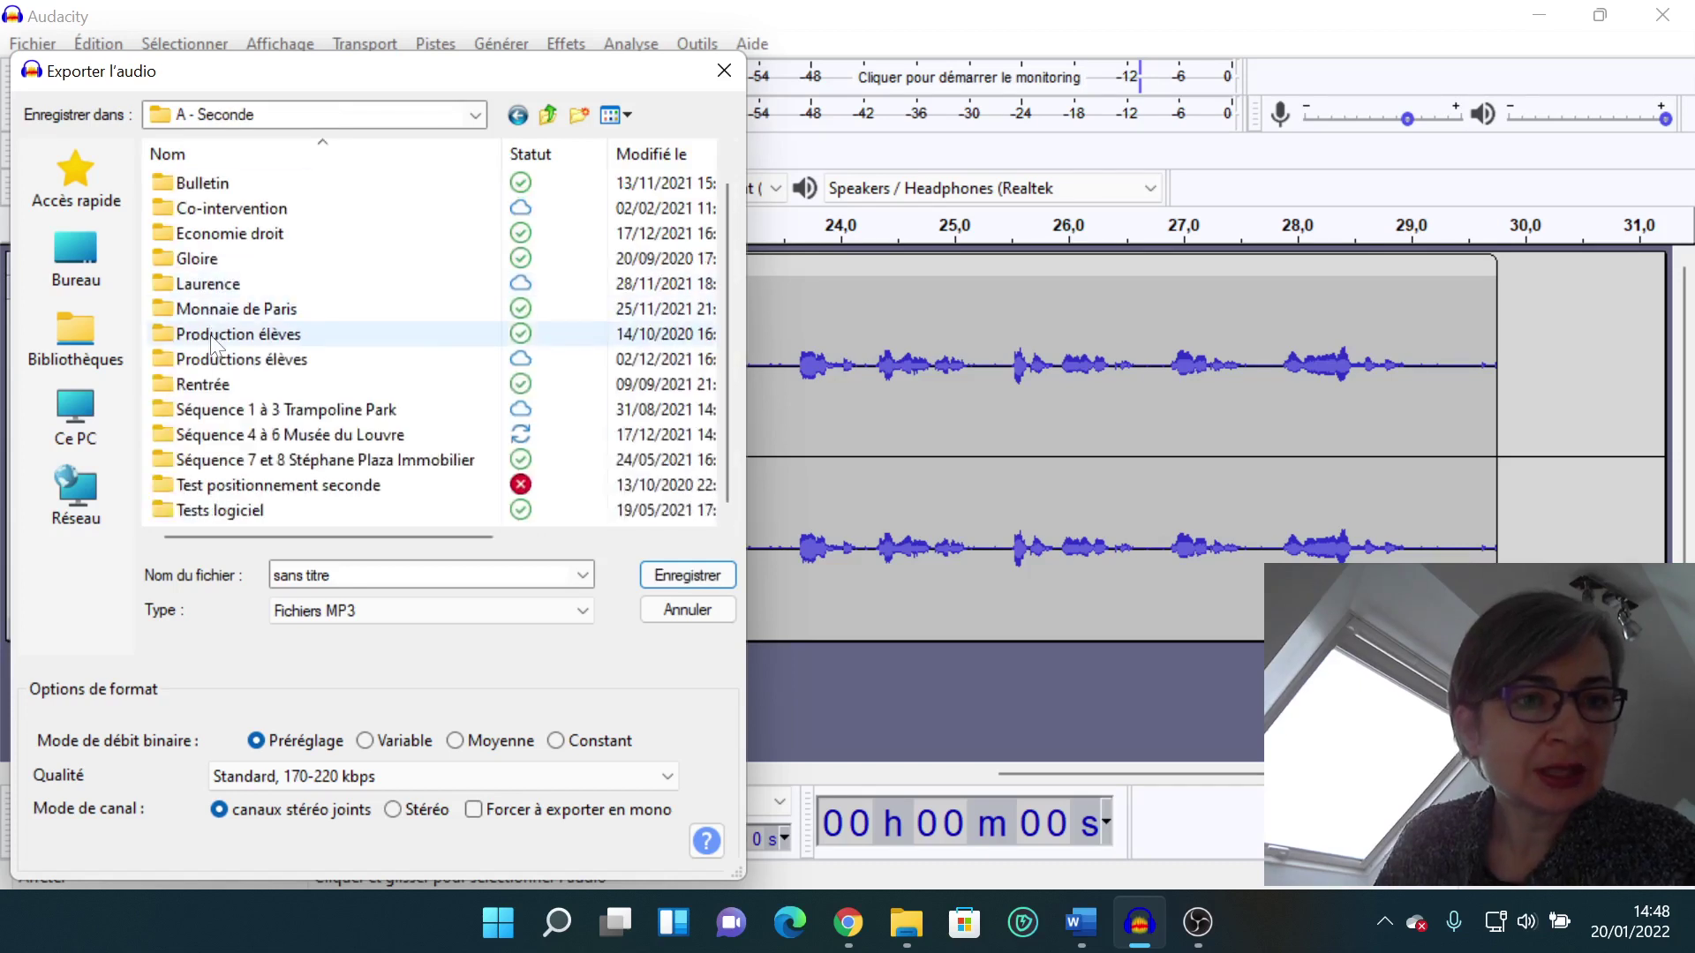
pyautogui.doubleClick(195, 434)
pyautogui.doubleClick(226, 234)
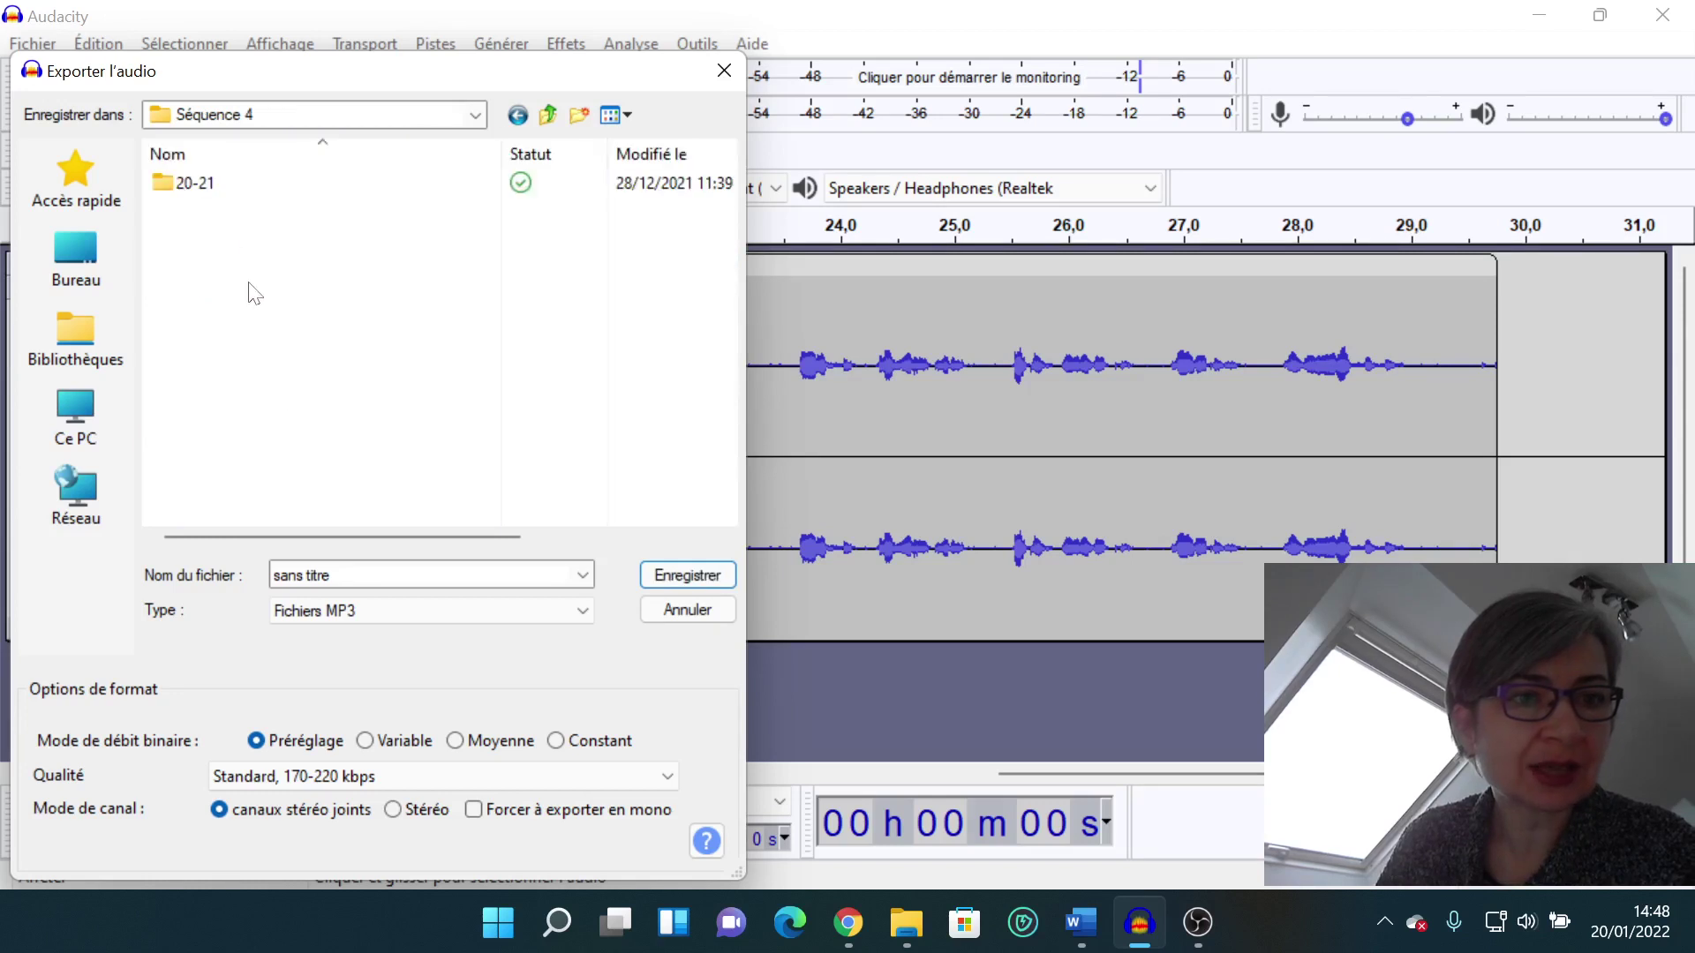
# - Name the MP3 file Momification and save it, accepting the metadata tags left blank
pyautogui.press('Tab')
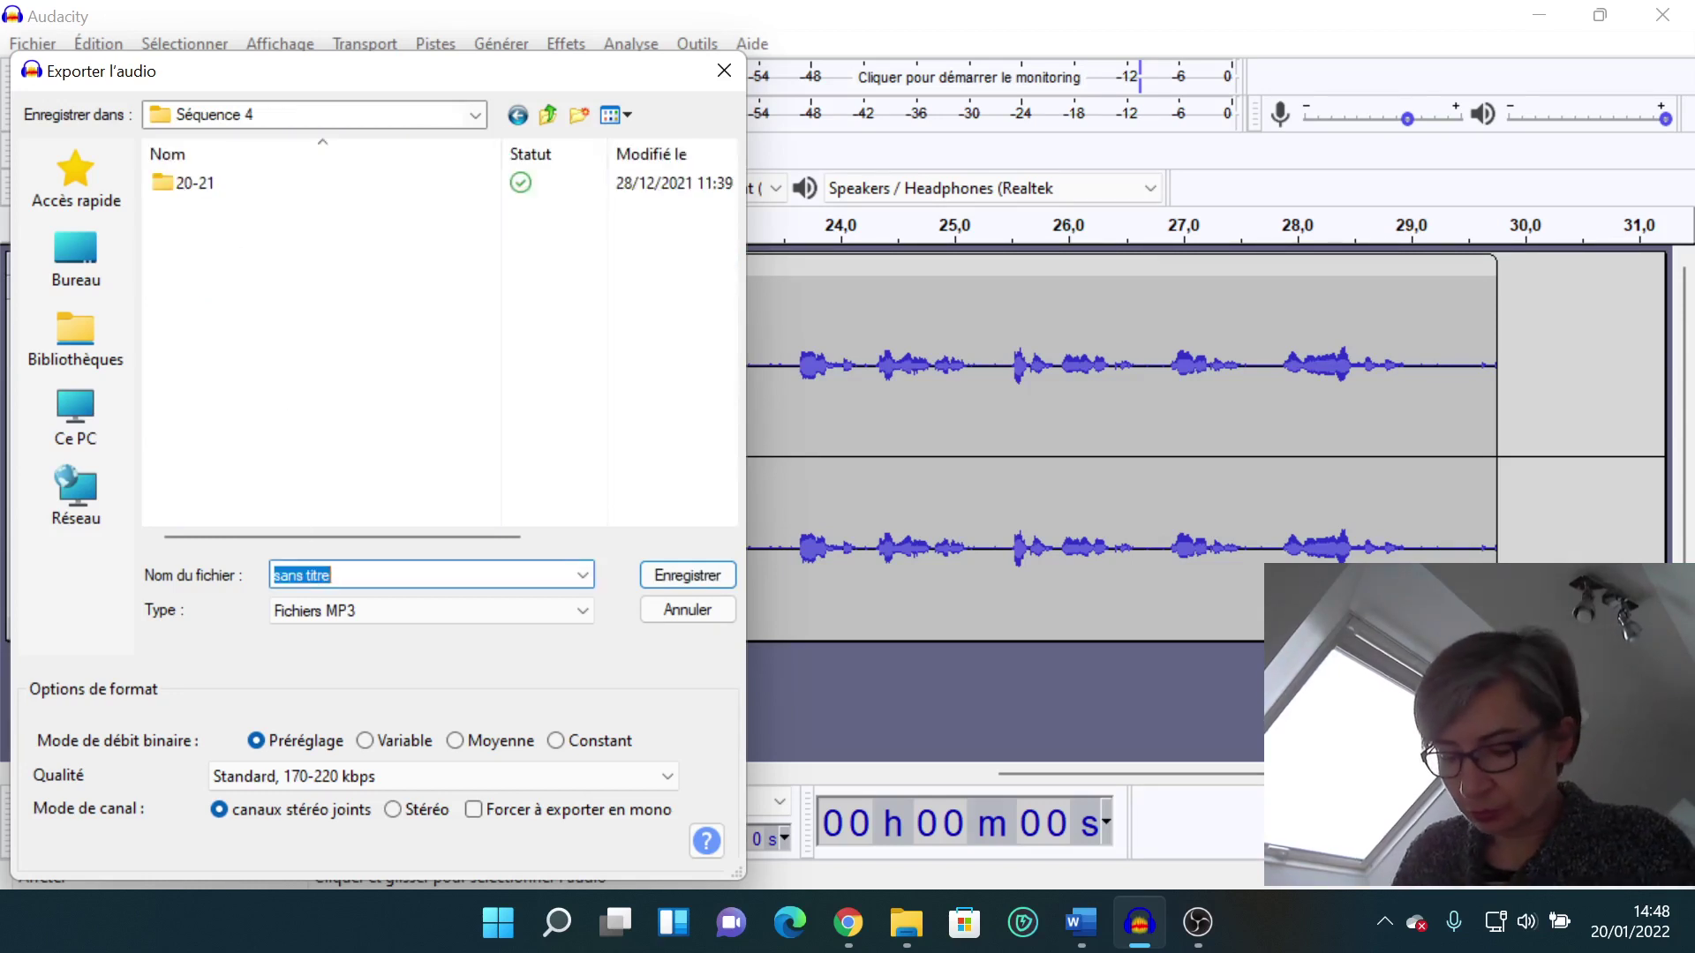
pyautogui.write('Momification')
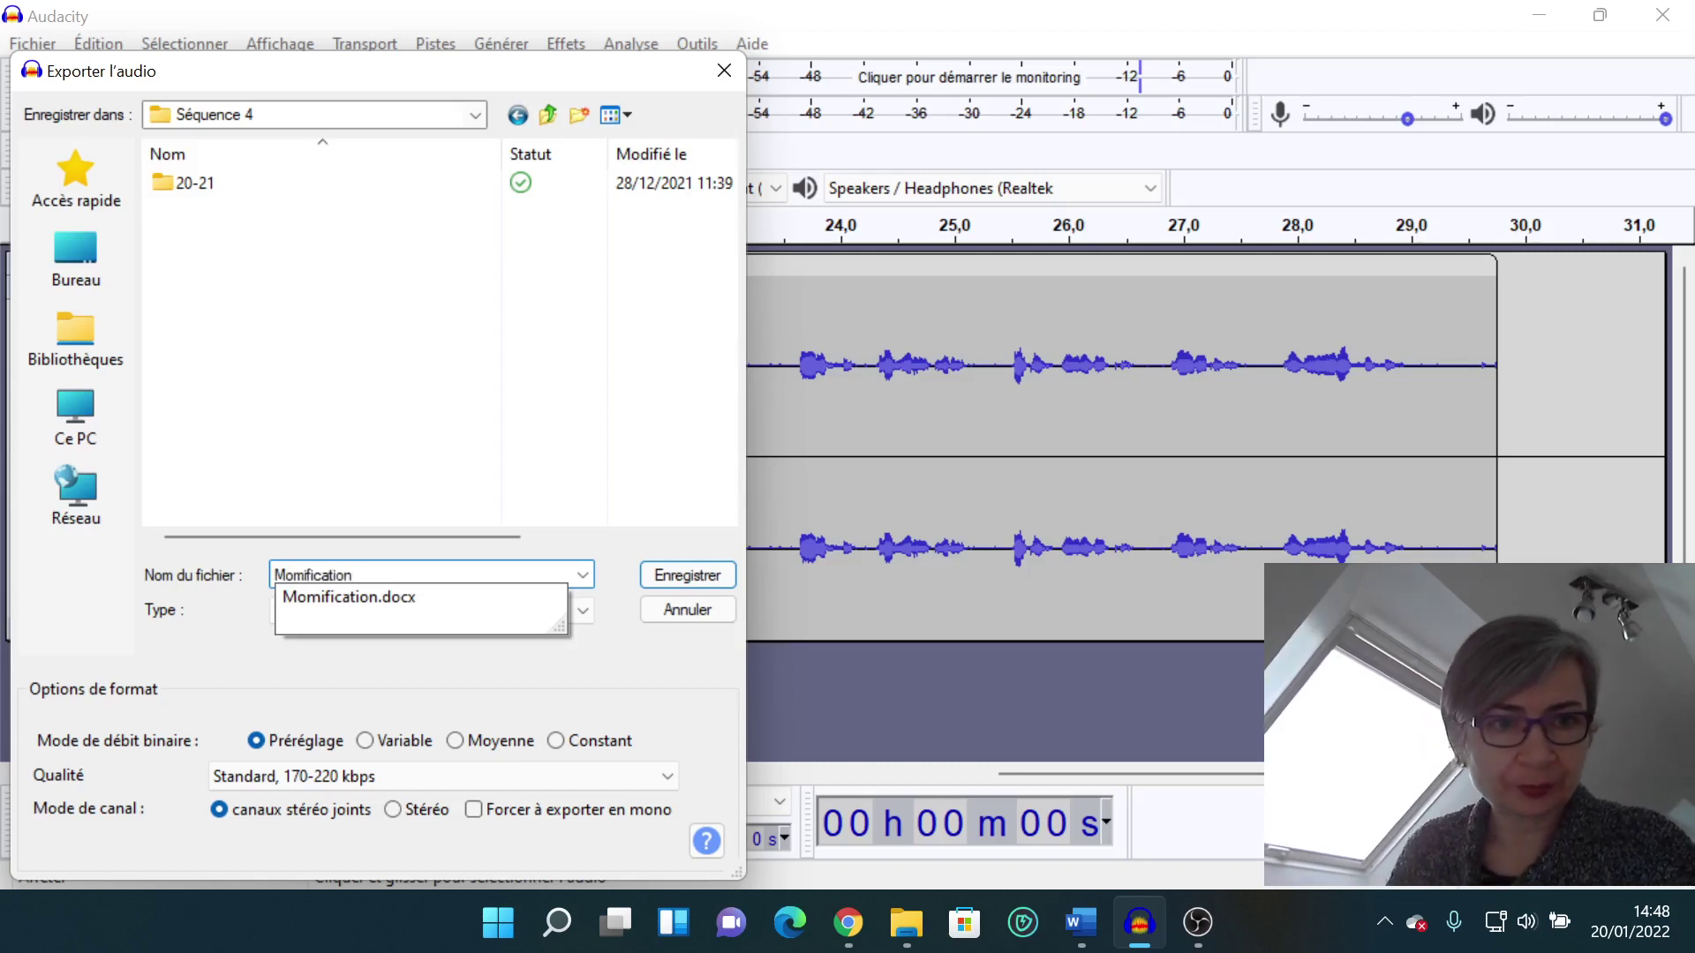
pyautogui.click(711, 577)
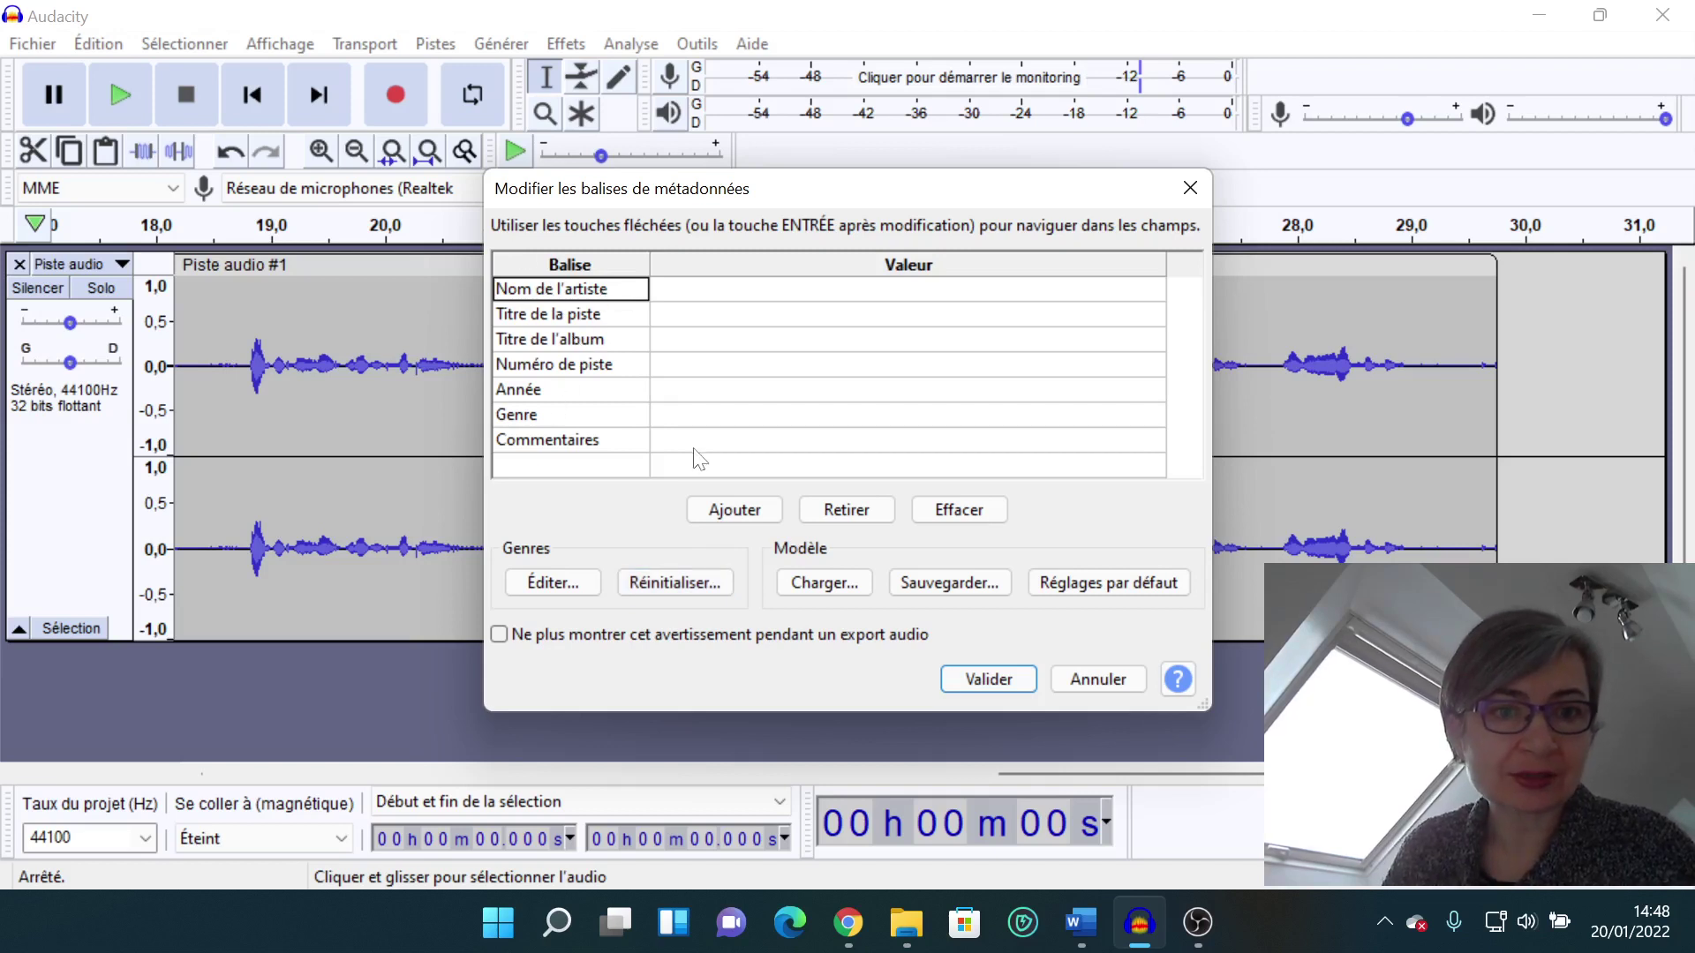
pyautogui.click(974, 681)
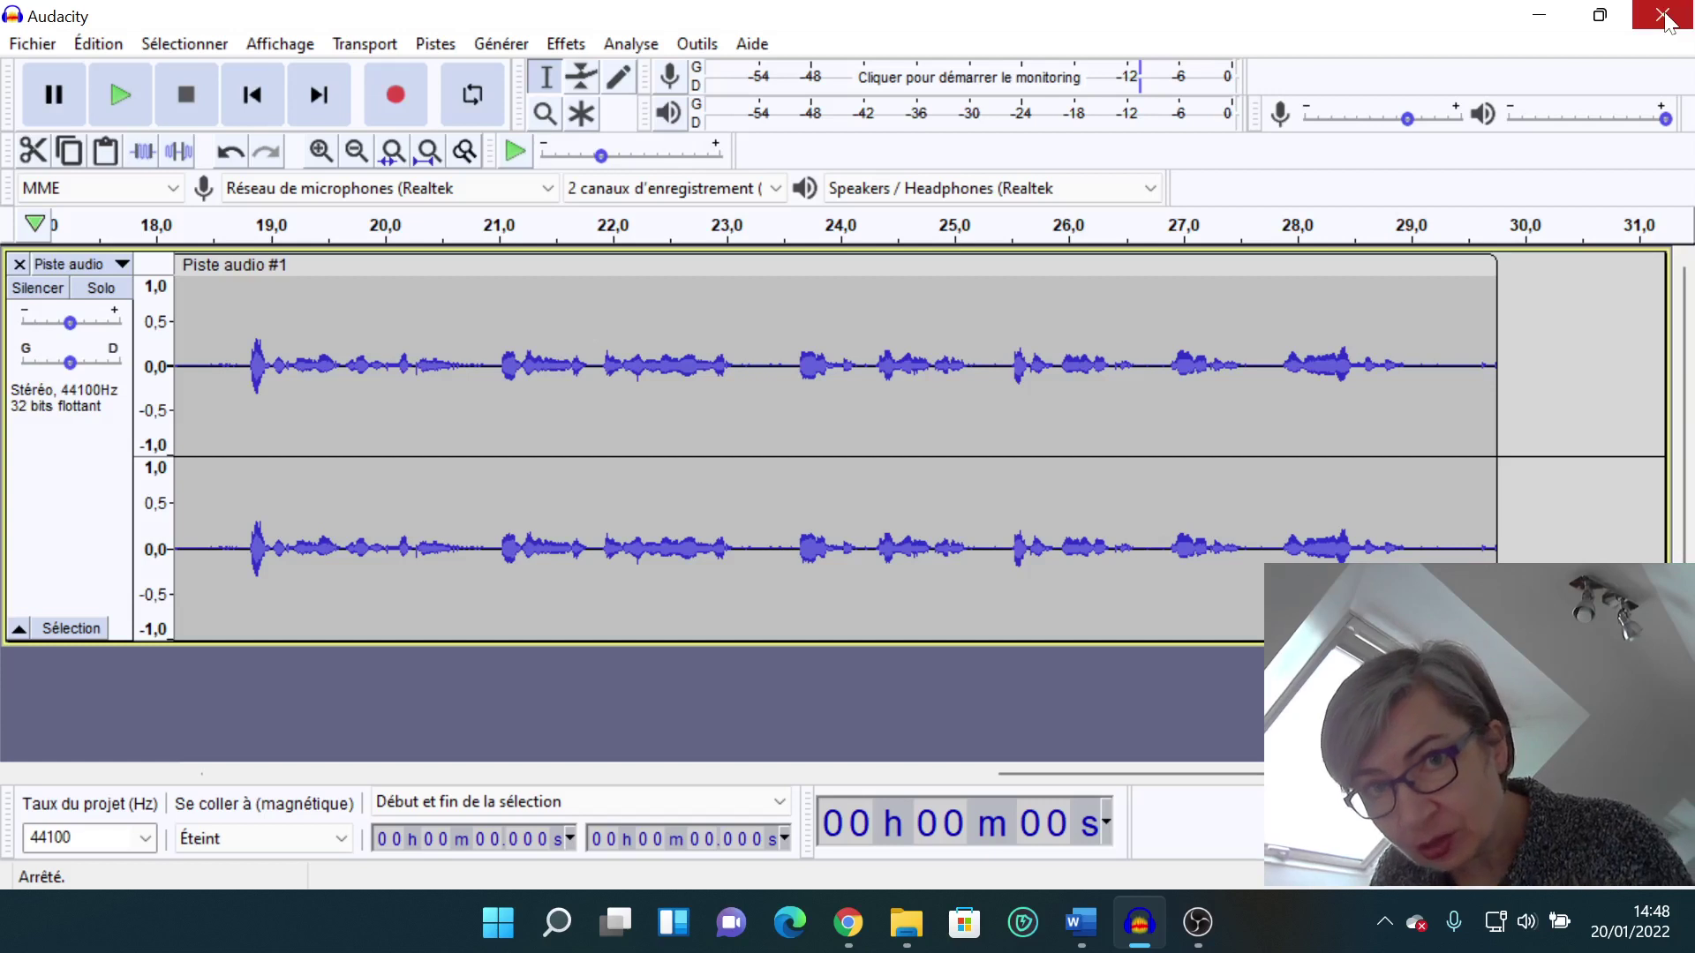
# - Leave Audacity and switch to the Chrome window with the Canva video design "Ajouter un titre"
pyautogui.click(1539, 20)
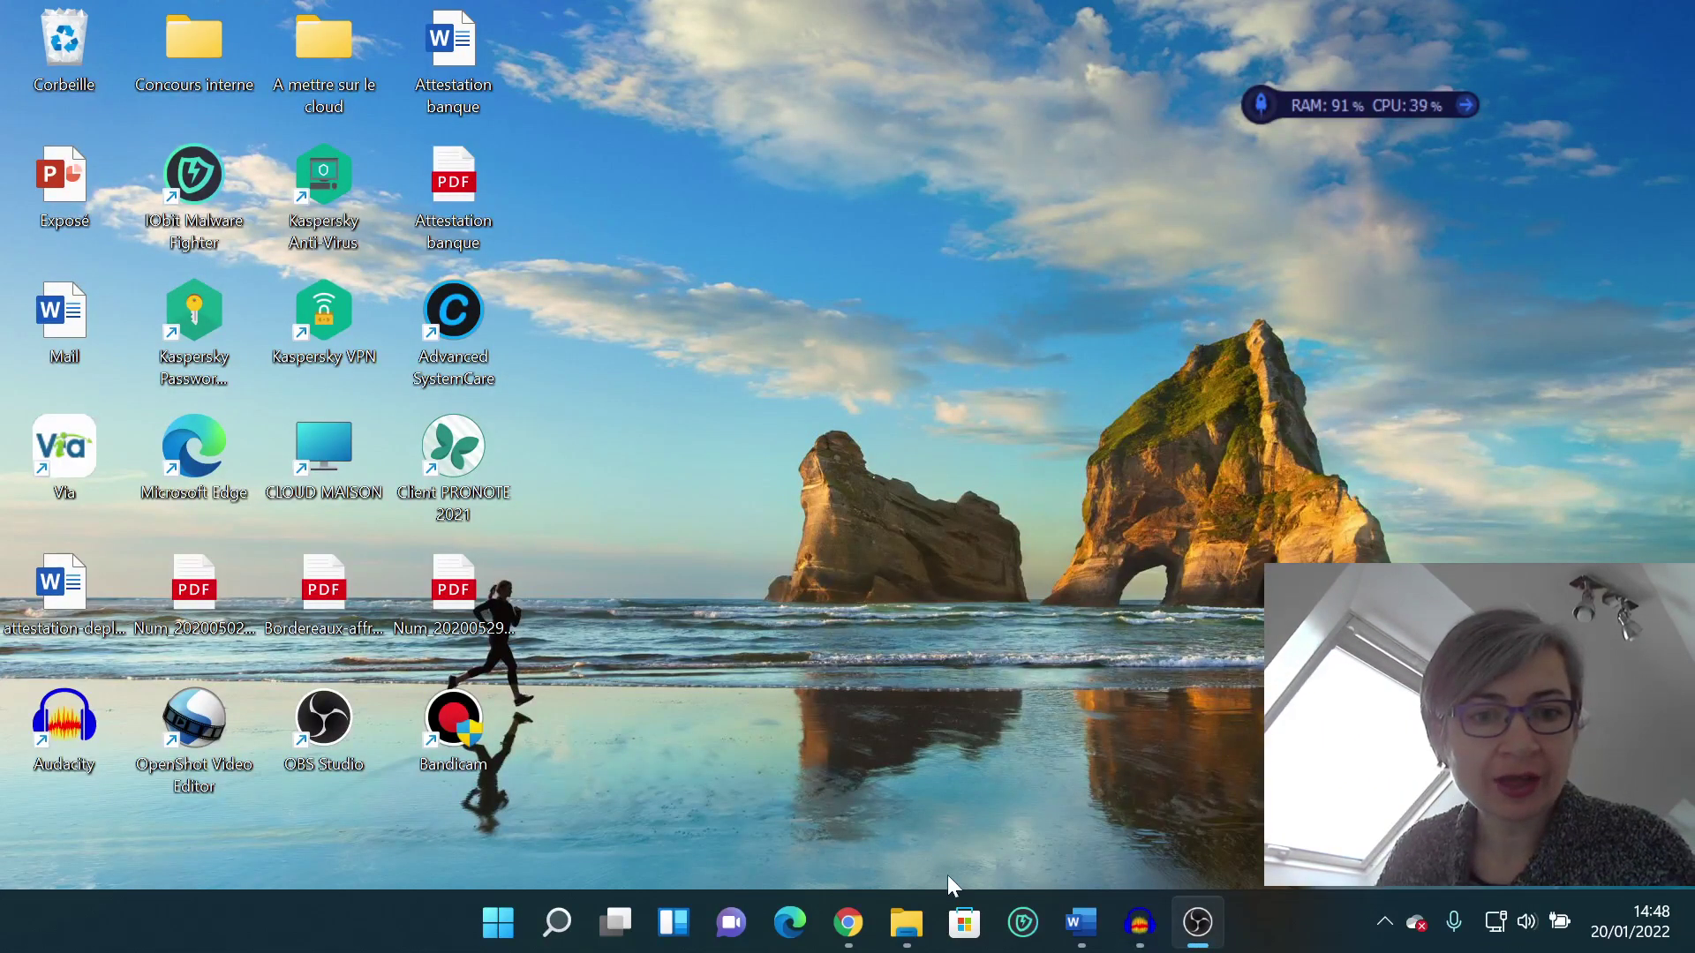
pyautogui.moveTo(847, 921)
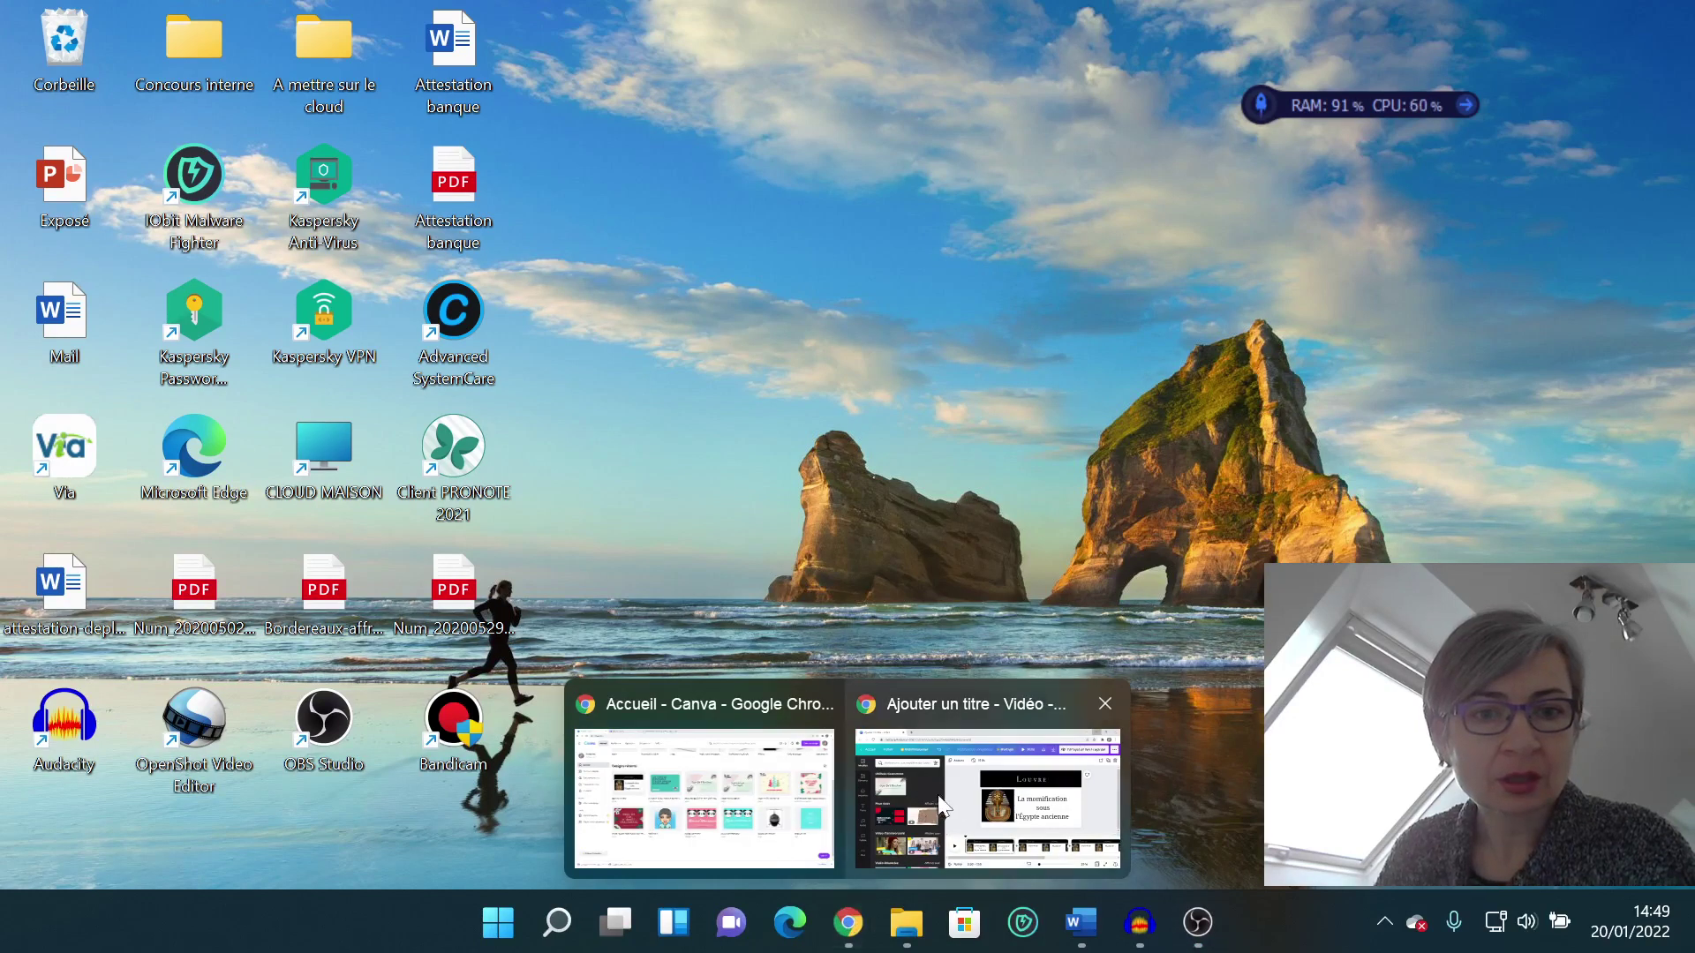
pyautogui.click(954, 794)
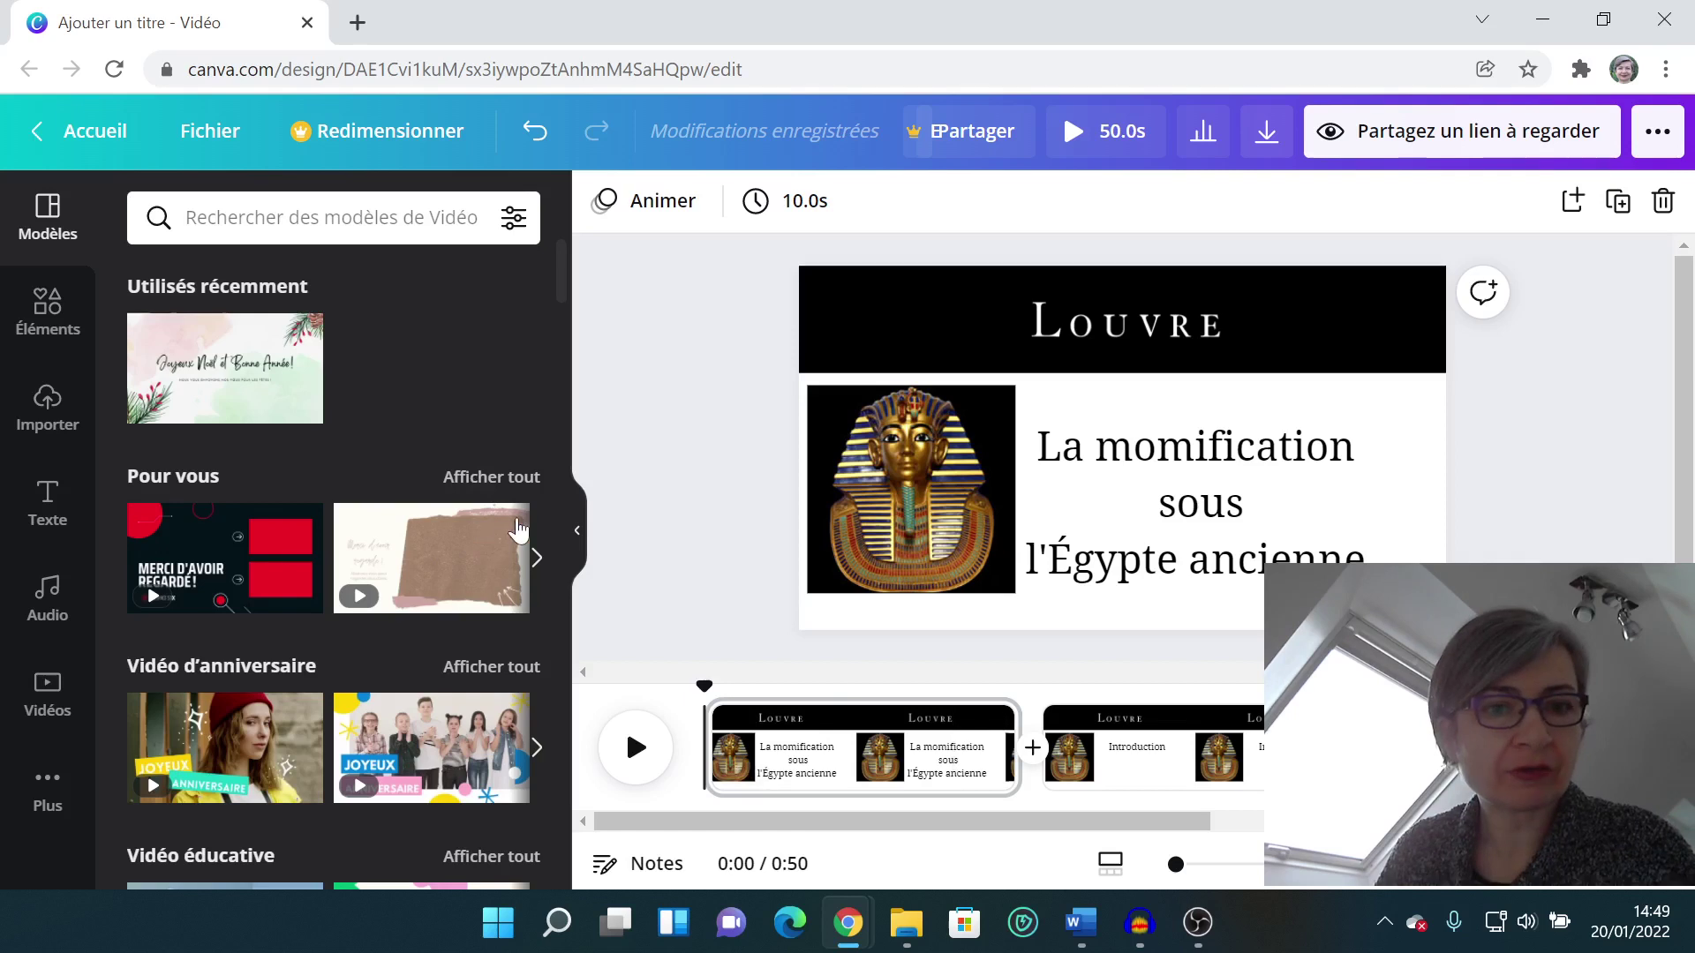
# - Go to the Canva home page and reopen the recent video design "Ajouter un titre", keeping only one copy open
pyautogui.click(84, 128)
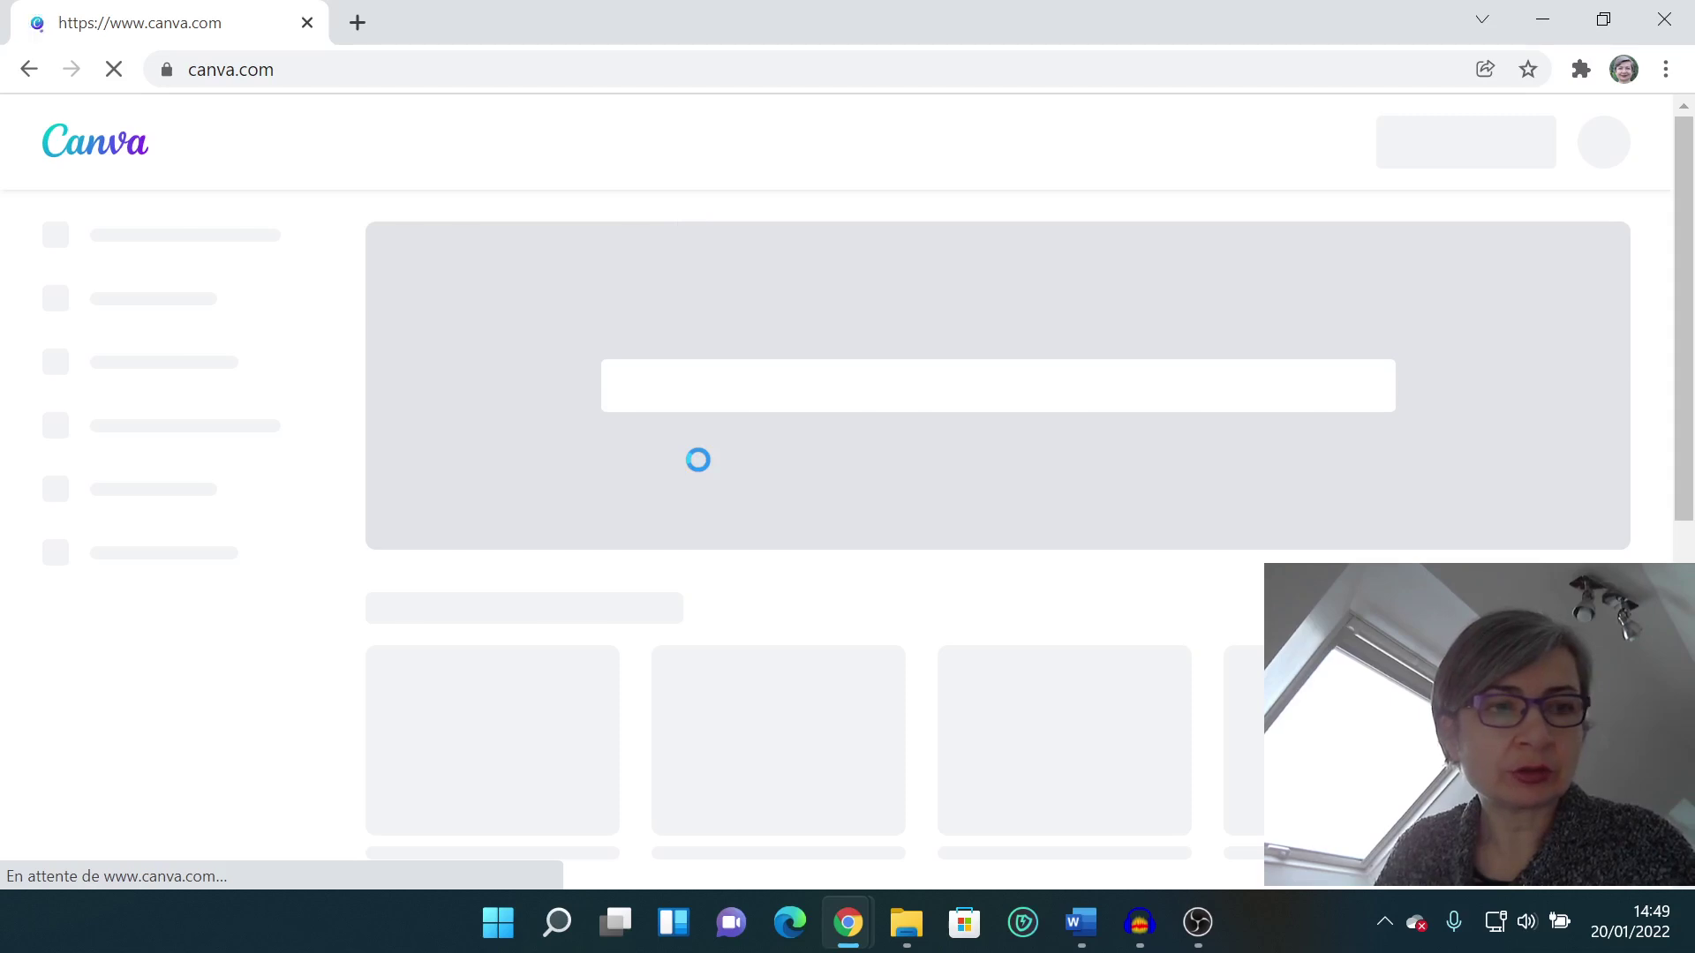
pyautogui.scroll(-4, 697, 461)
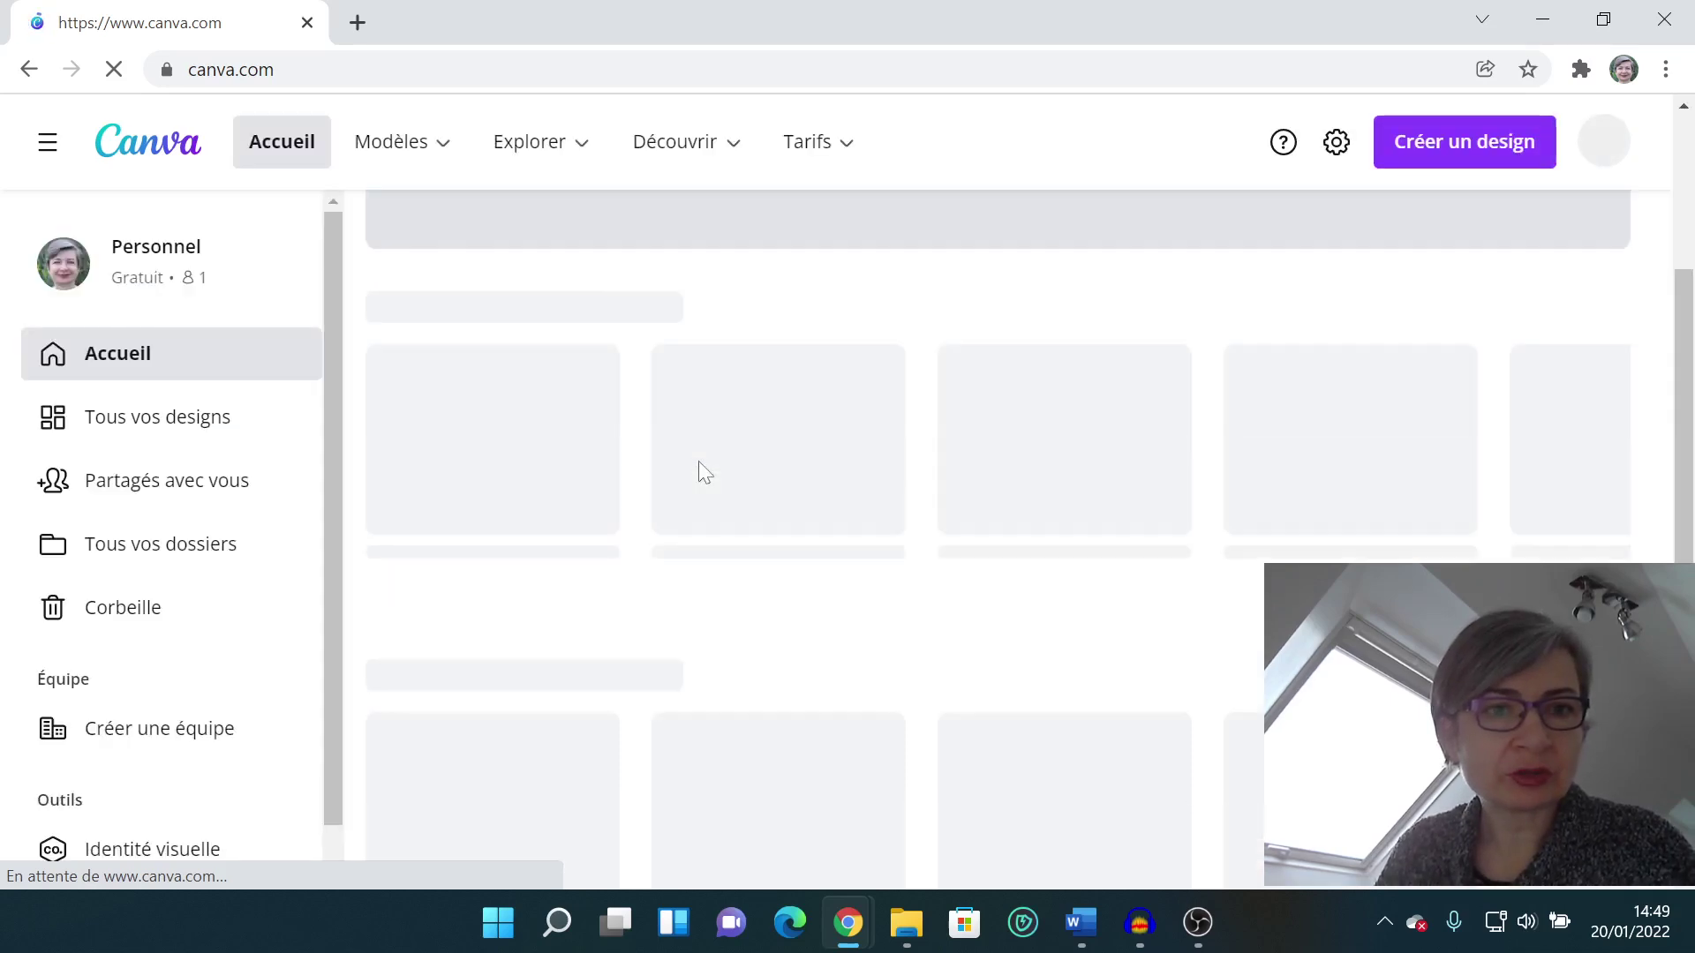
pyautogui.scroll(-5, 697, 473)
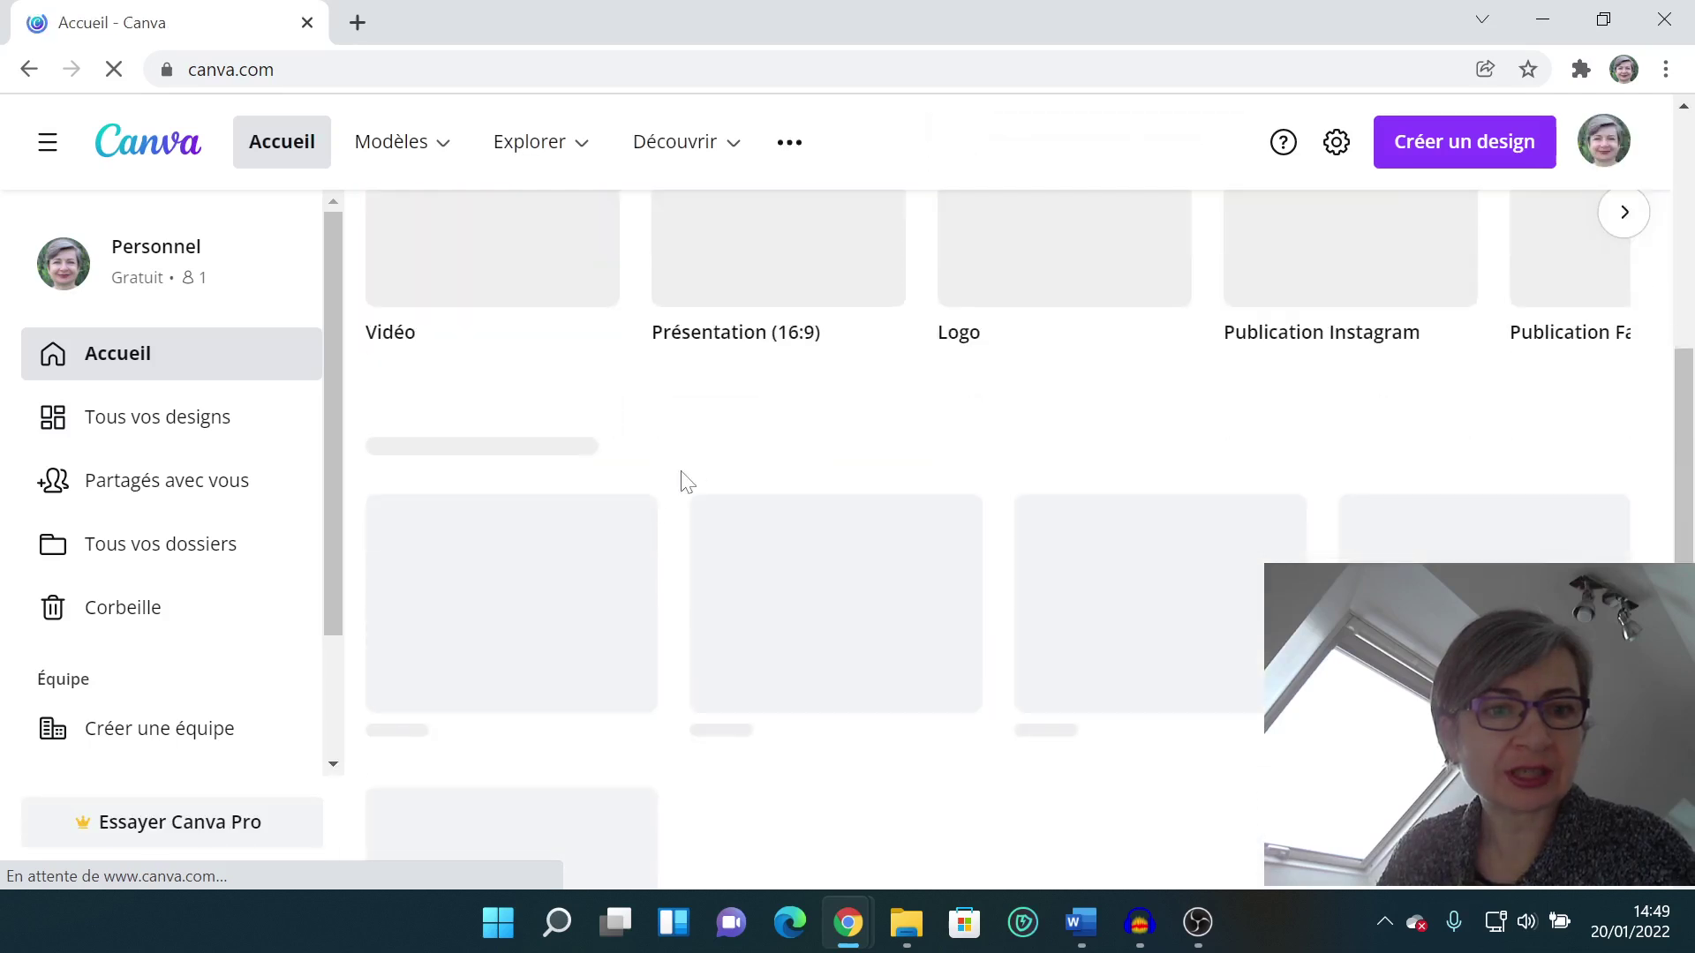
pyautogui.scroll(-3, 552, 530)
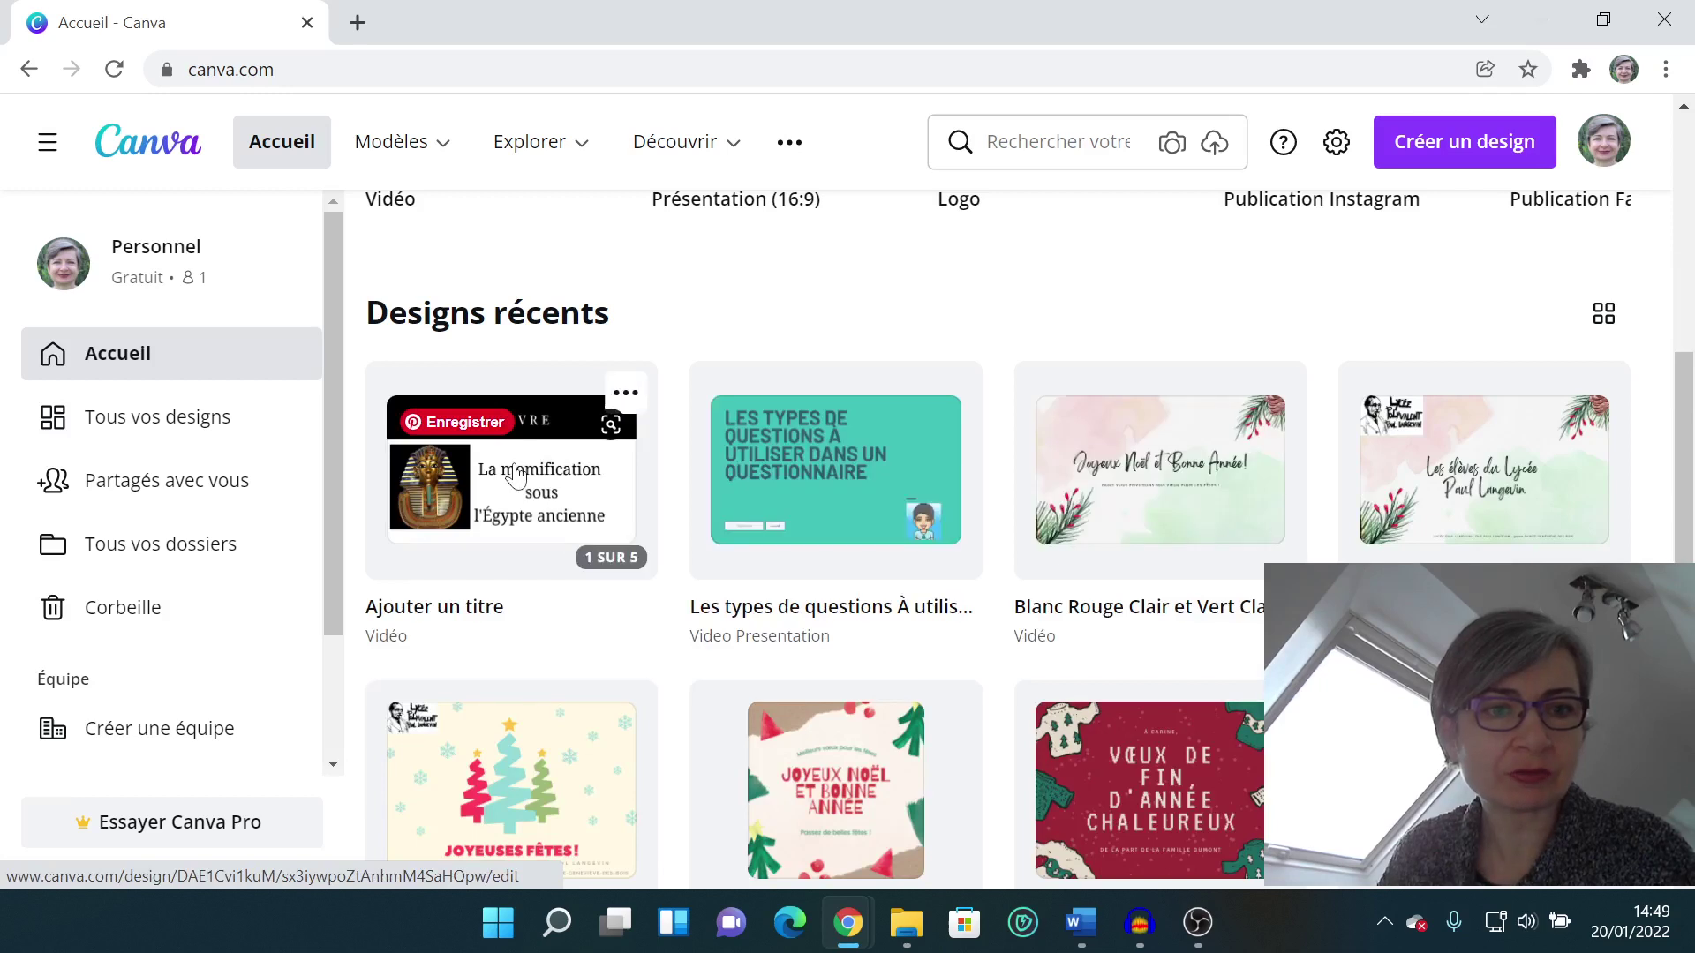
pyautogui.doubleClick(517, 474)
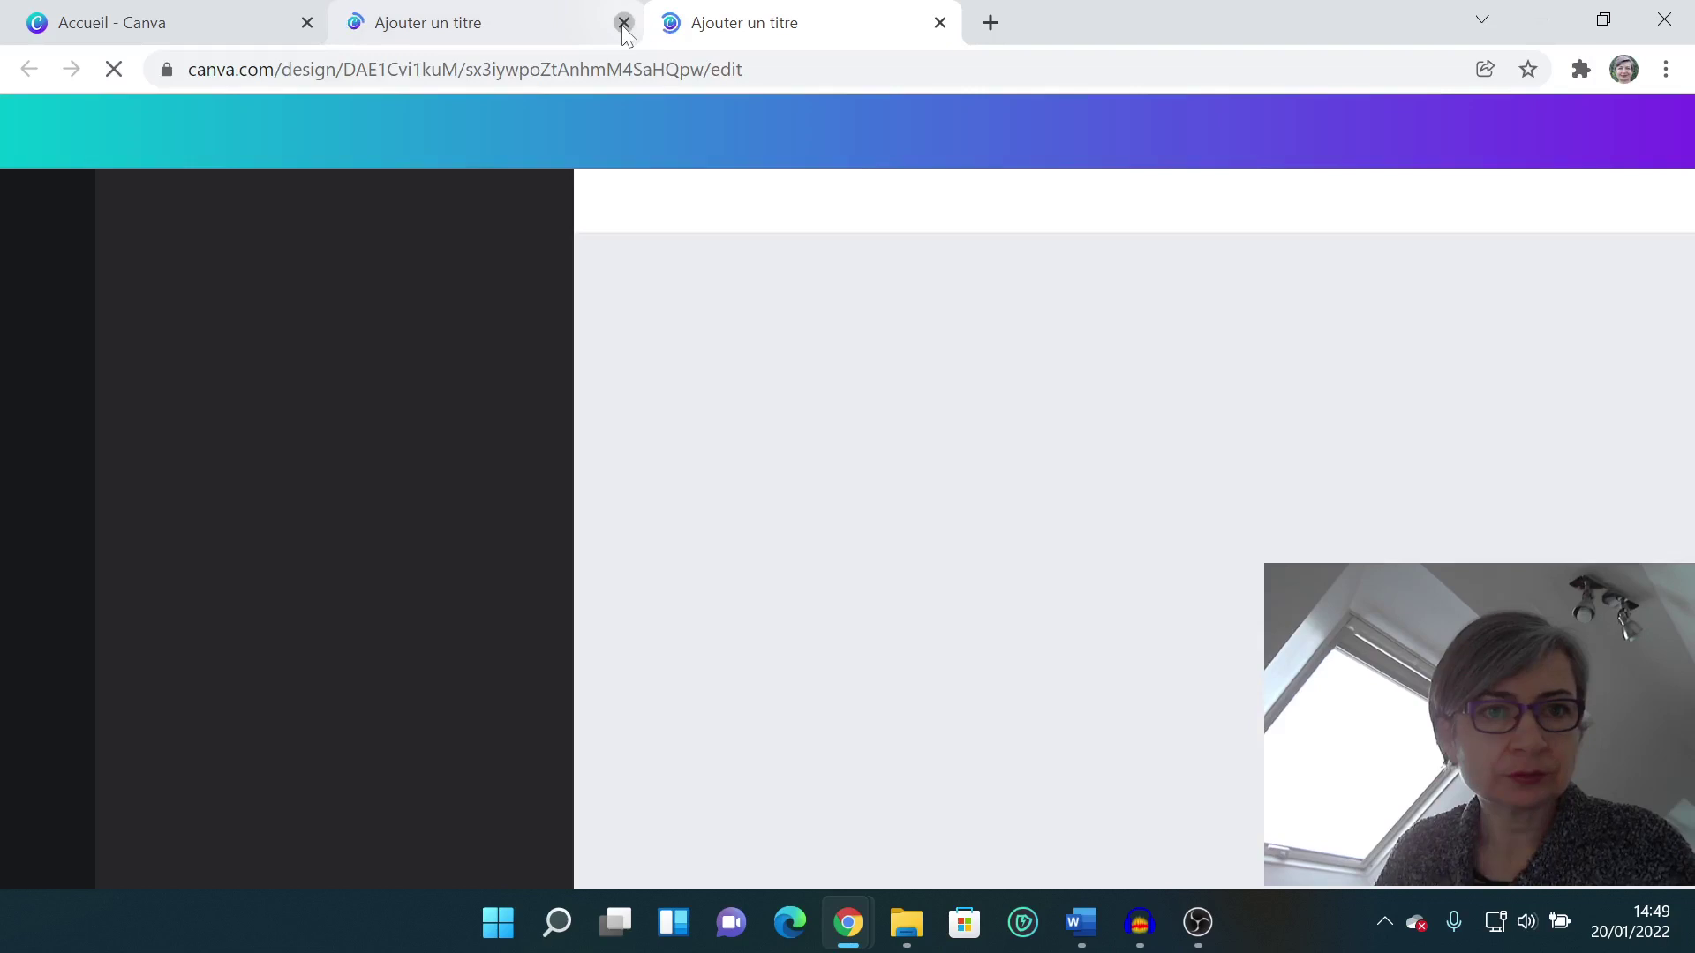
pyautogui.click(623, 24)
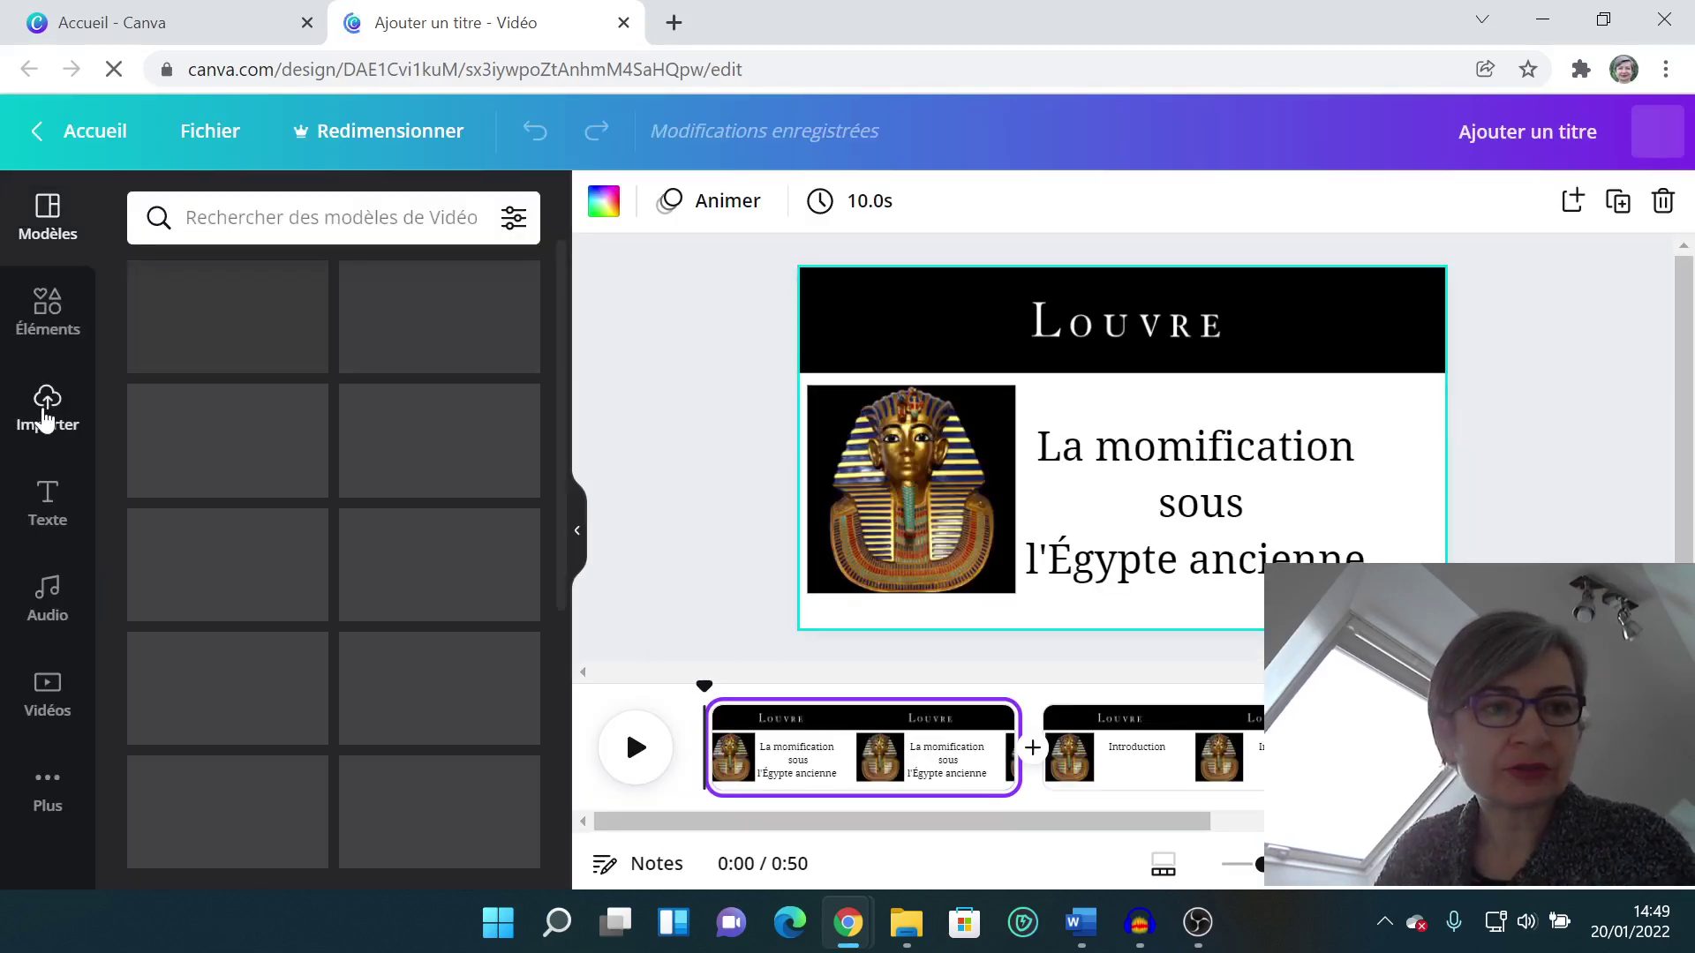
# - Upload the Momification MP3 from the Séquence 4 folder, under Séquence 4 à 6 Musée du Louvre, to the design's imported media
pyautogui.click(46, 415)
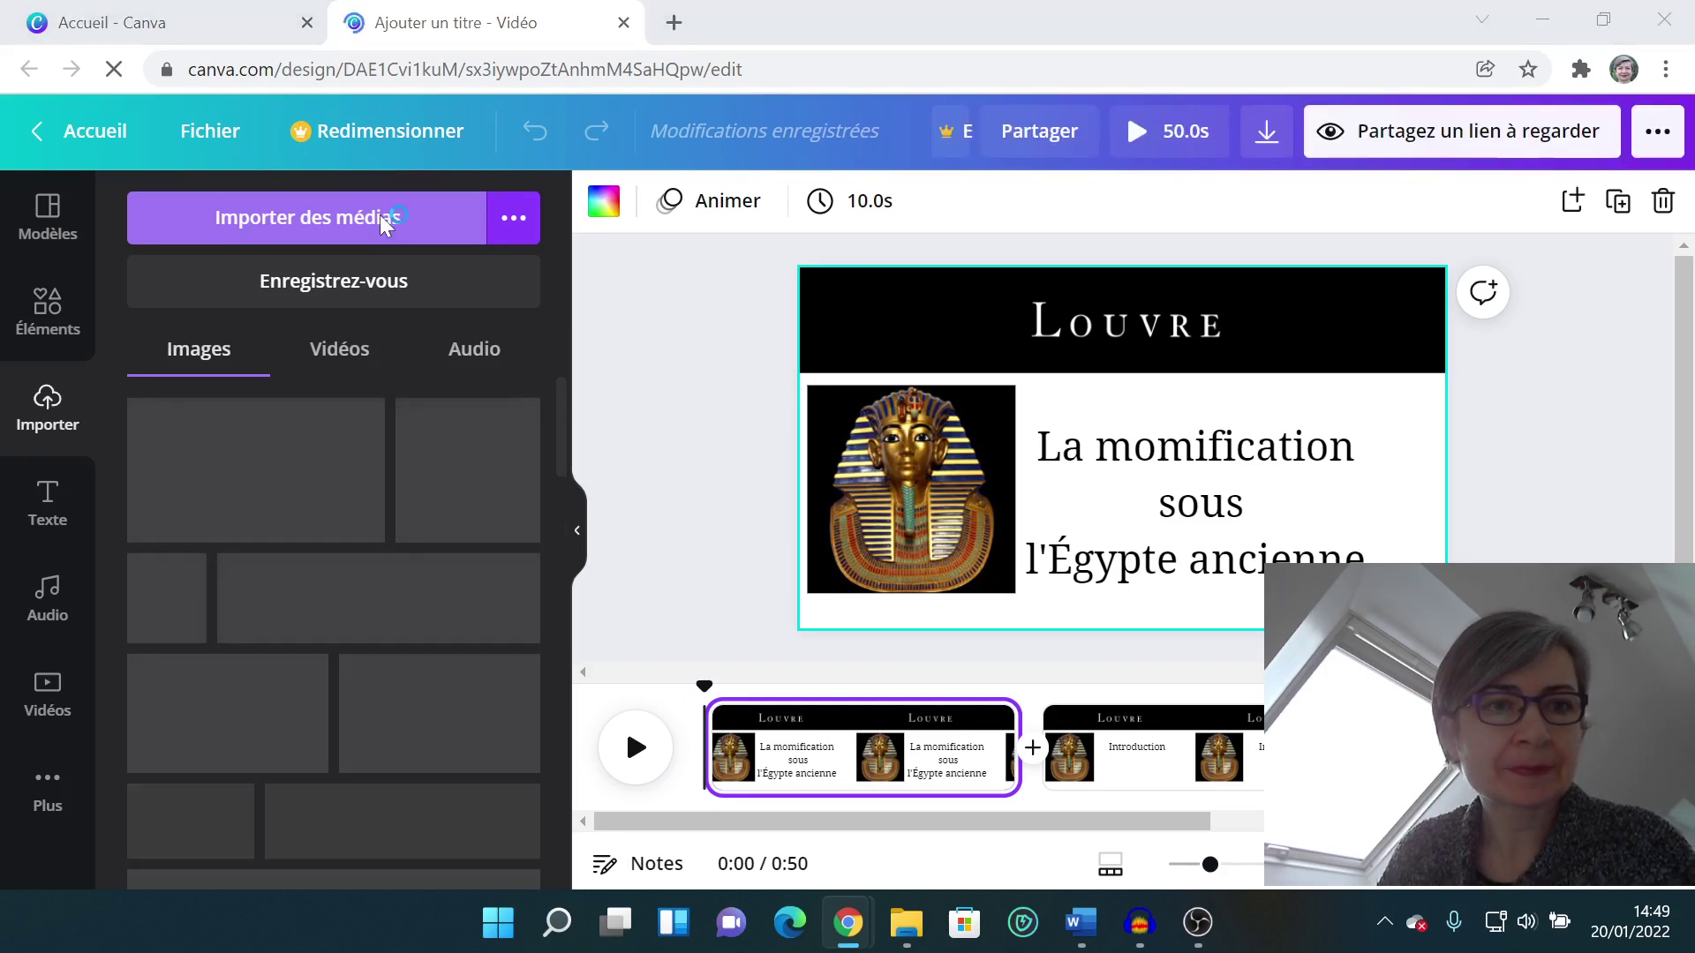
pyautogui.click(379, 217)
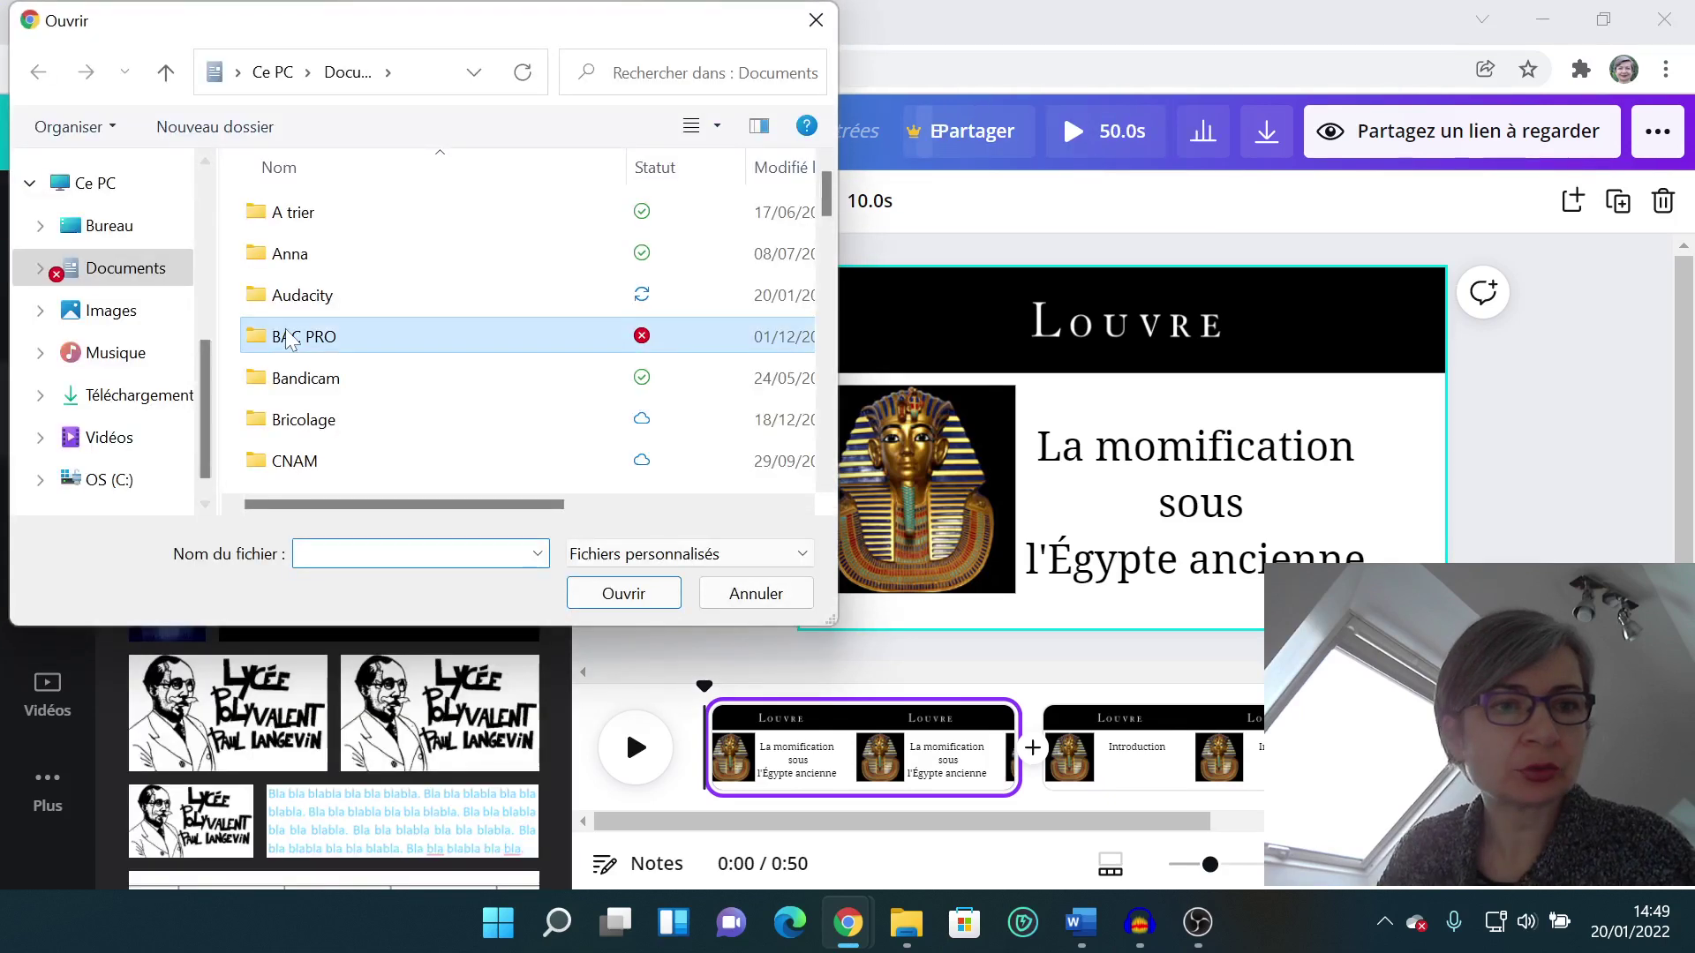
pyautogui.doubleClick(287, 337)
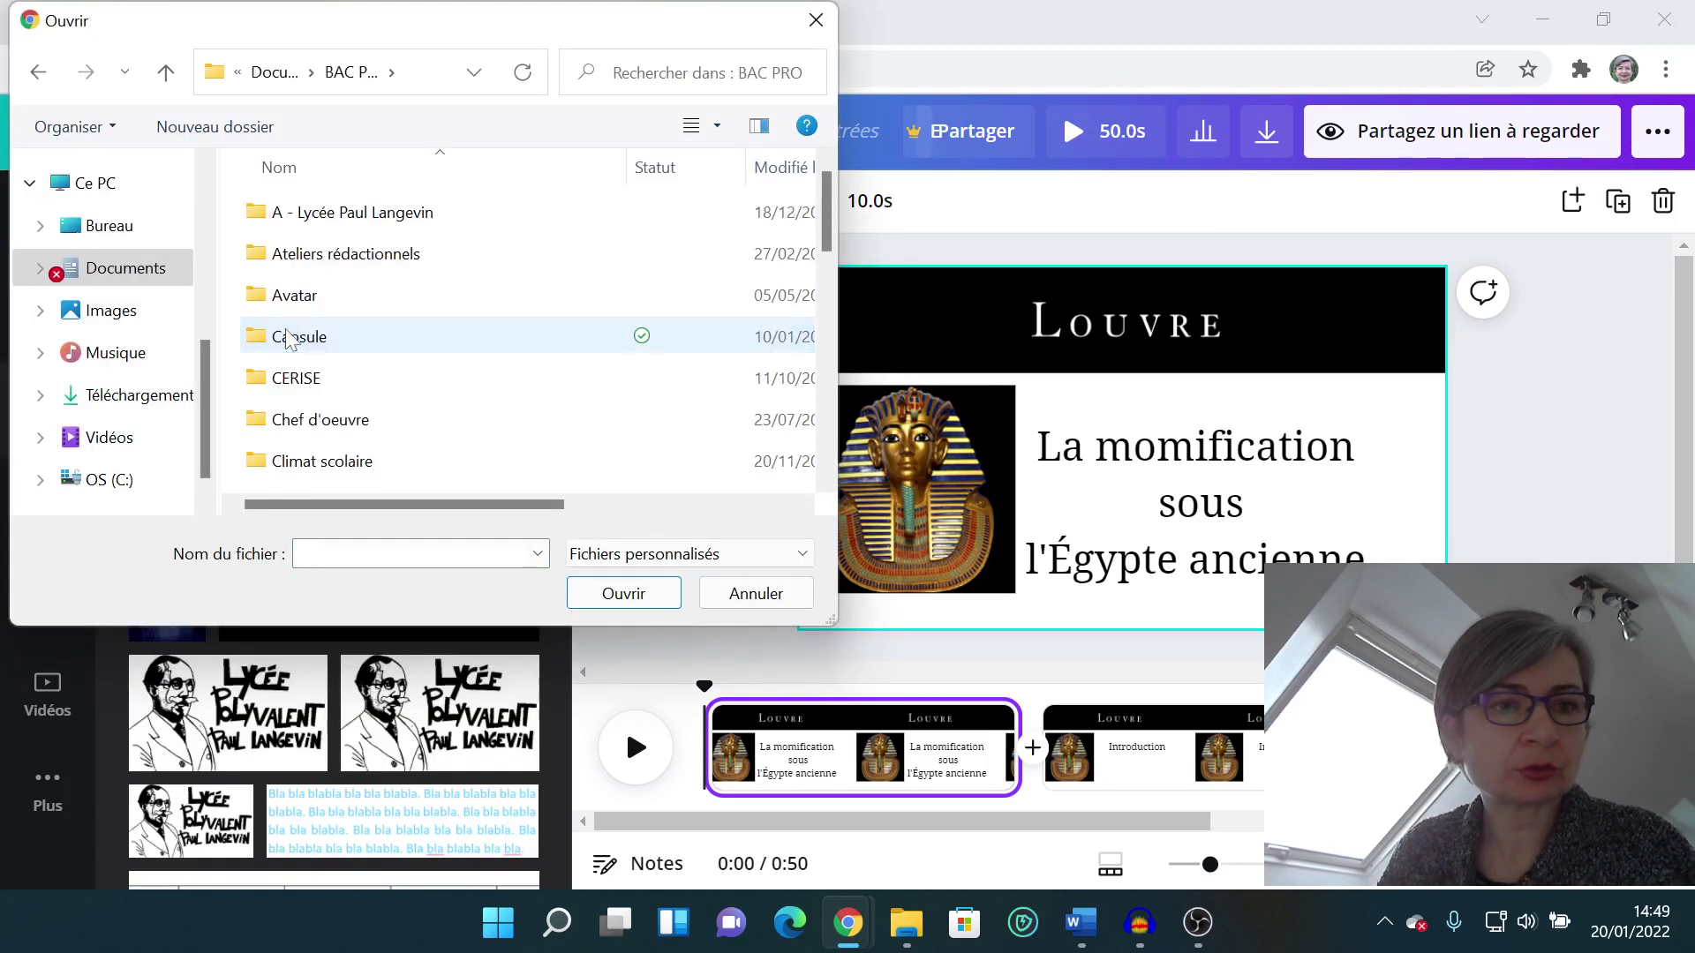
pyautogui.doubleClick(327, 214)
pyautogui.doubleClick(332, 339)
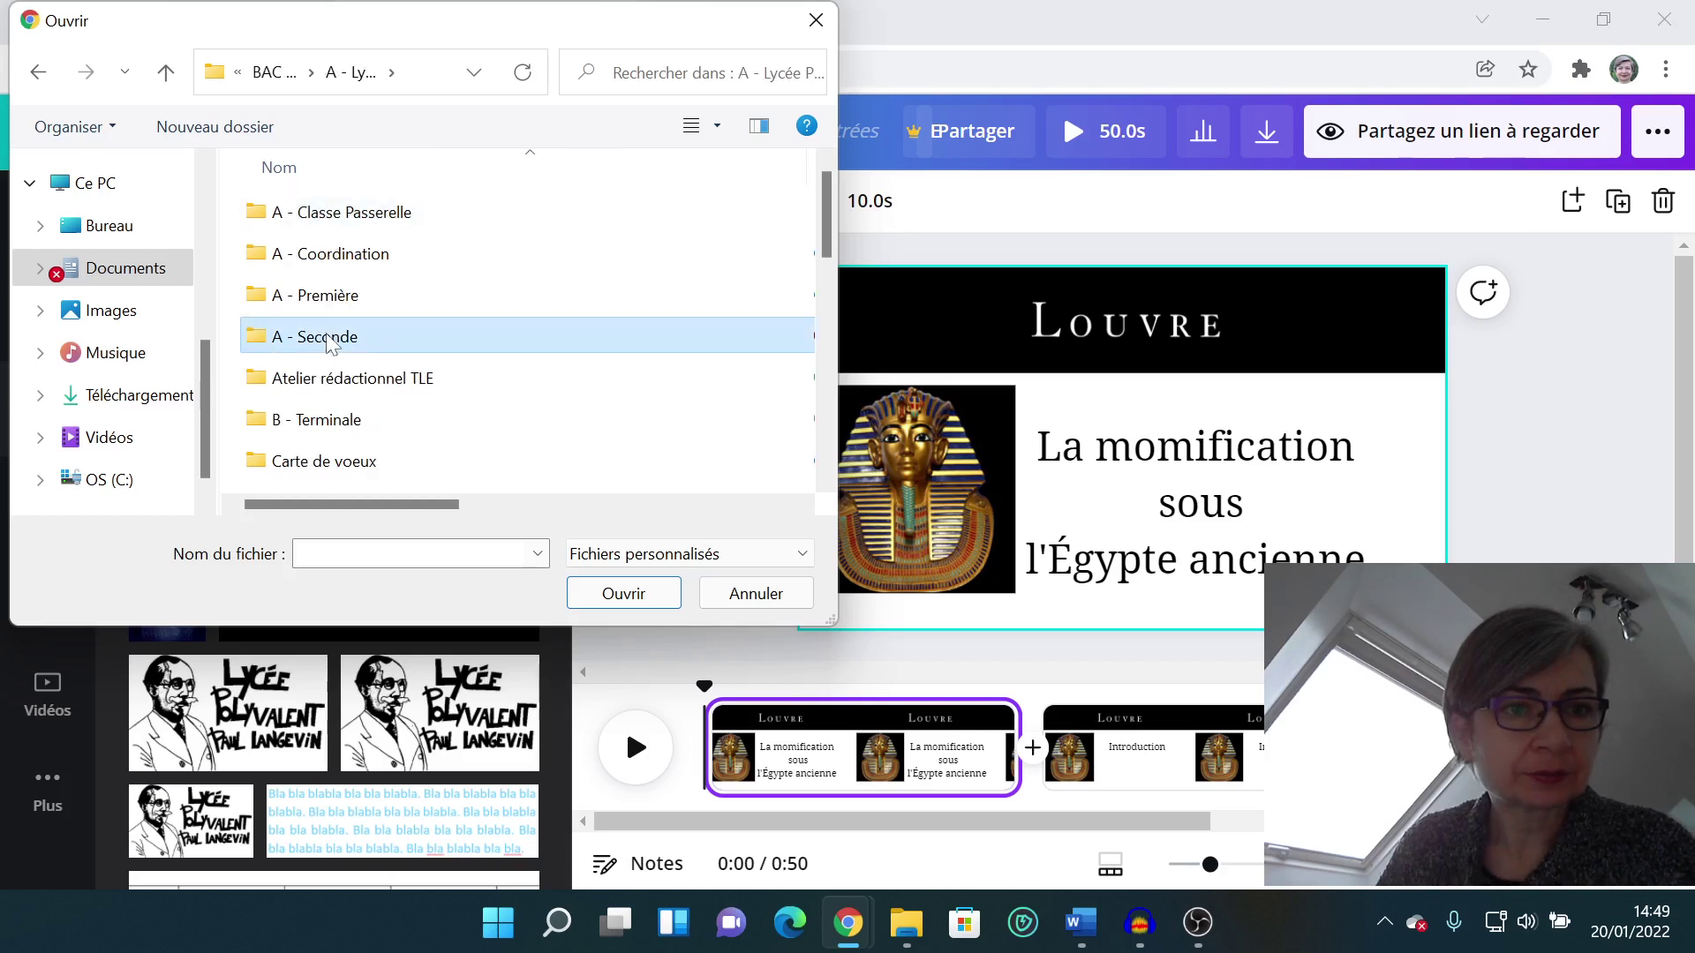
pyautogui.scroll(-3, 327, 343)
pyautogui.click(348, 316)
pyautogui.doubleClick(349, 316)
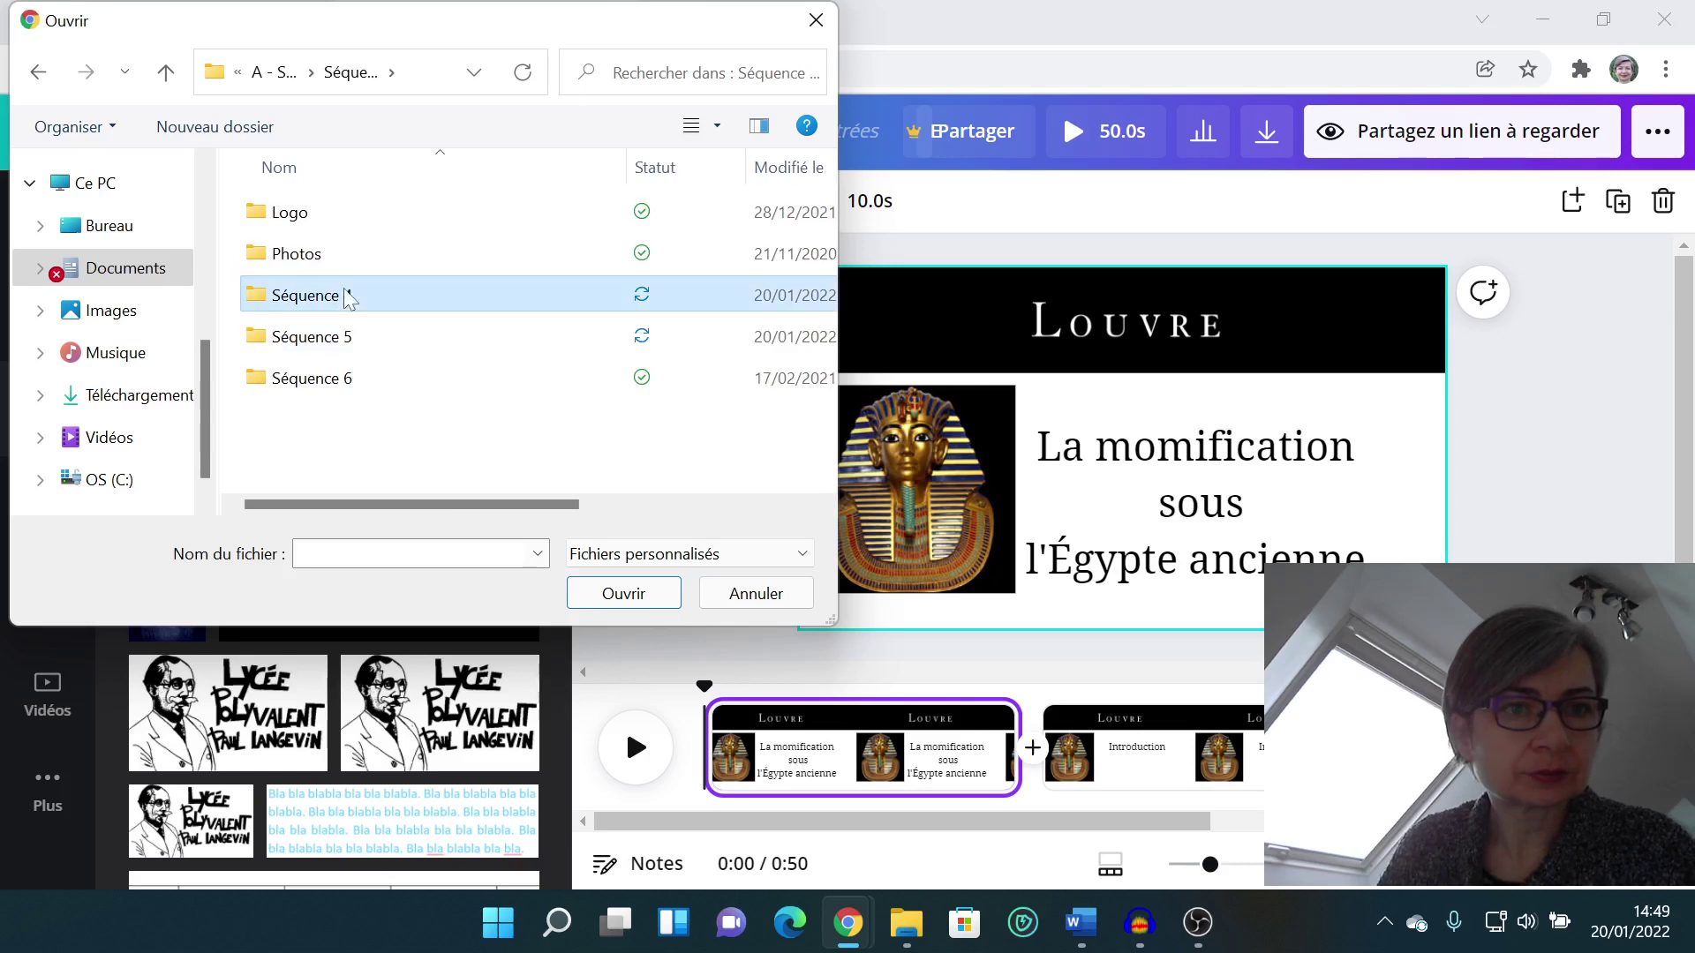
pyautogui.doubleClick(348, 294)
pyautogui.click(340, 268)
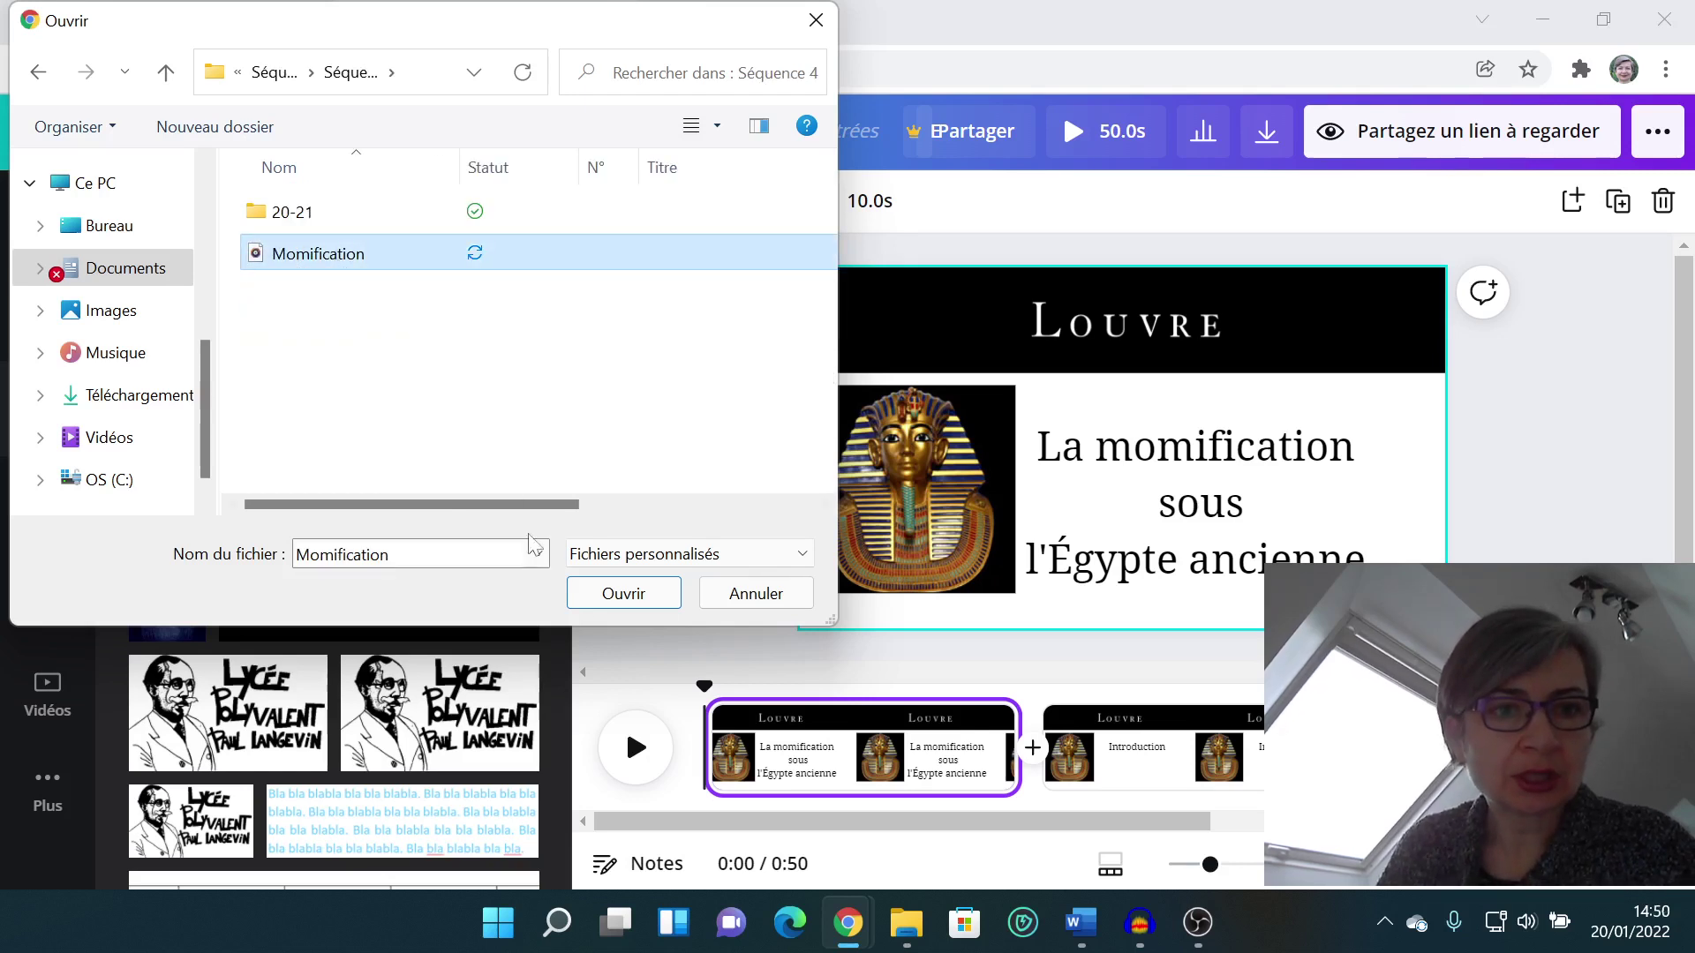
pyautogui.click(618, 605)
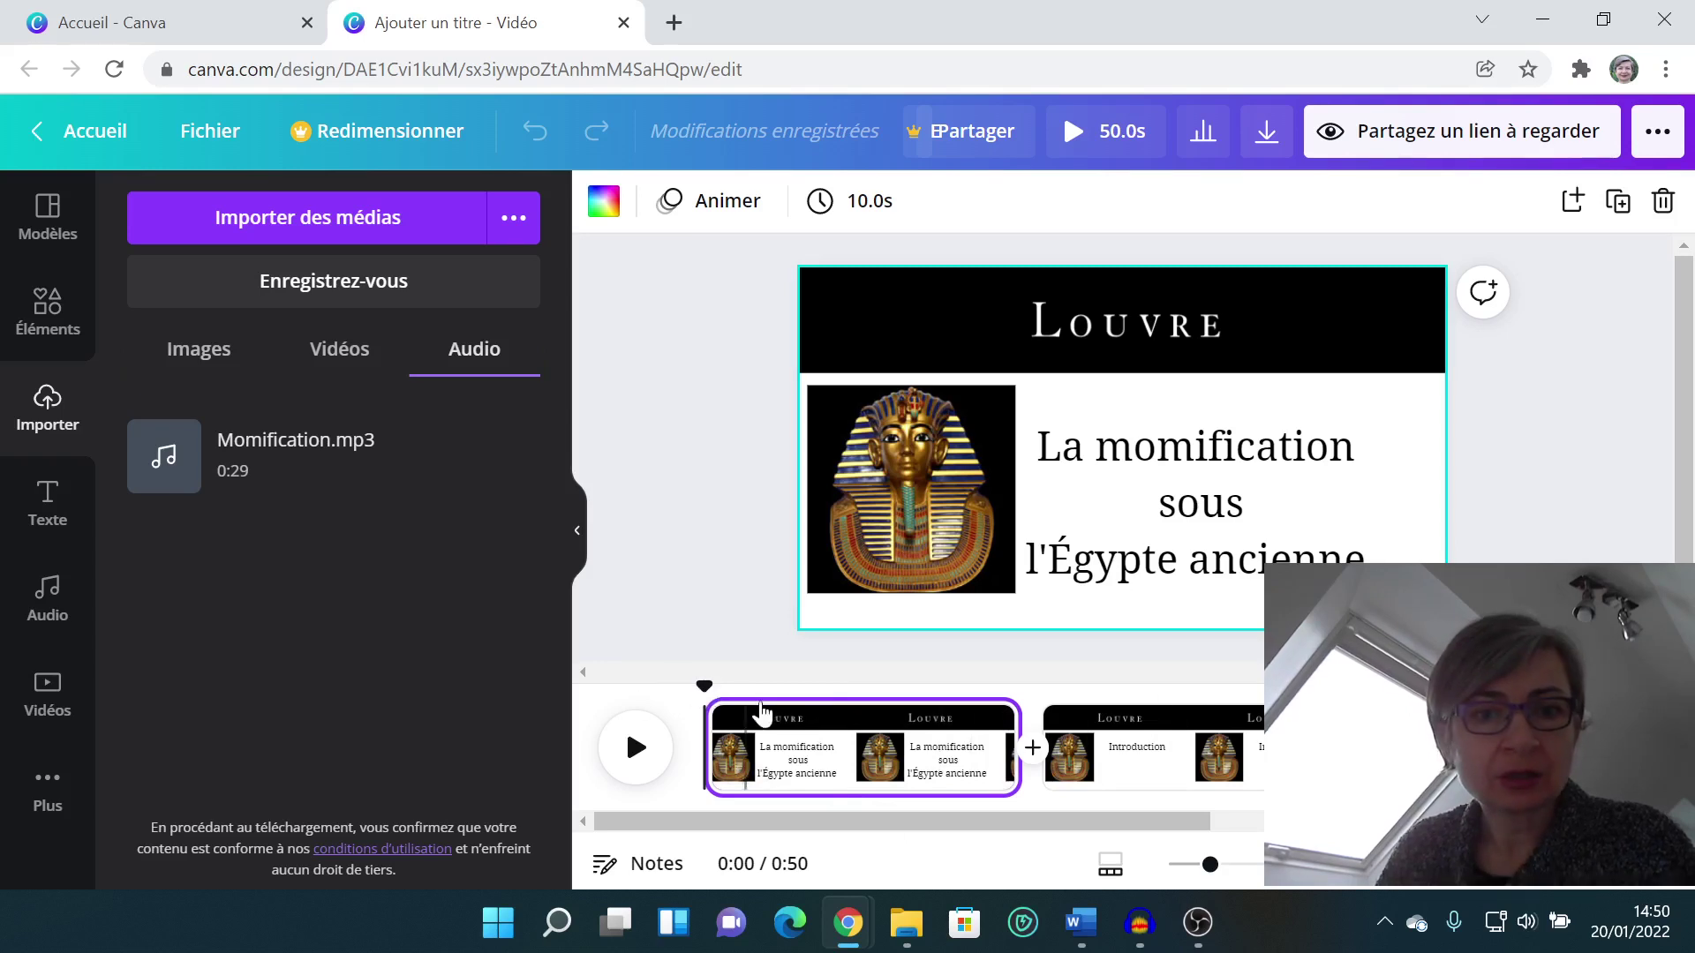
# - Add Momification.mp3 to the video timeline as an audio track starting at the first page
pyautogui.moveTo(781, 695); pyautogui.dragTo(687, 701)
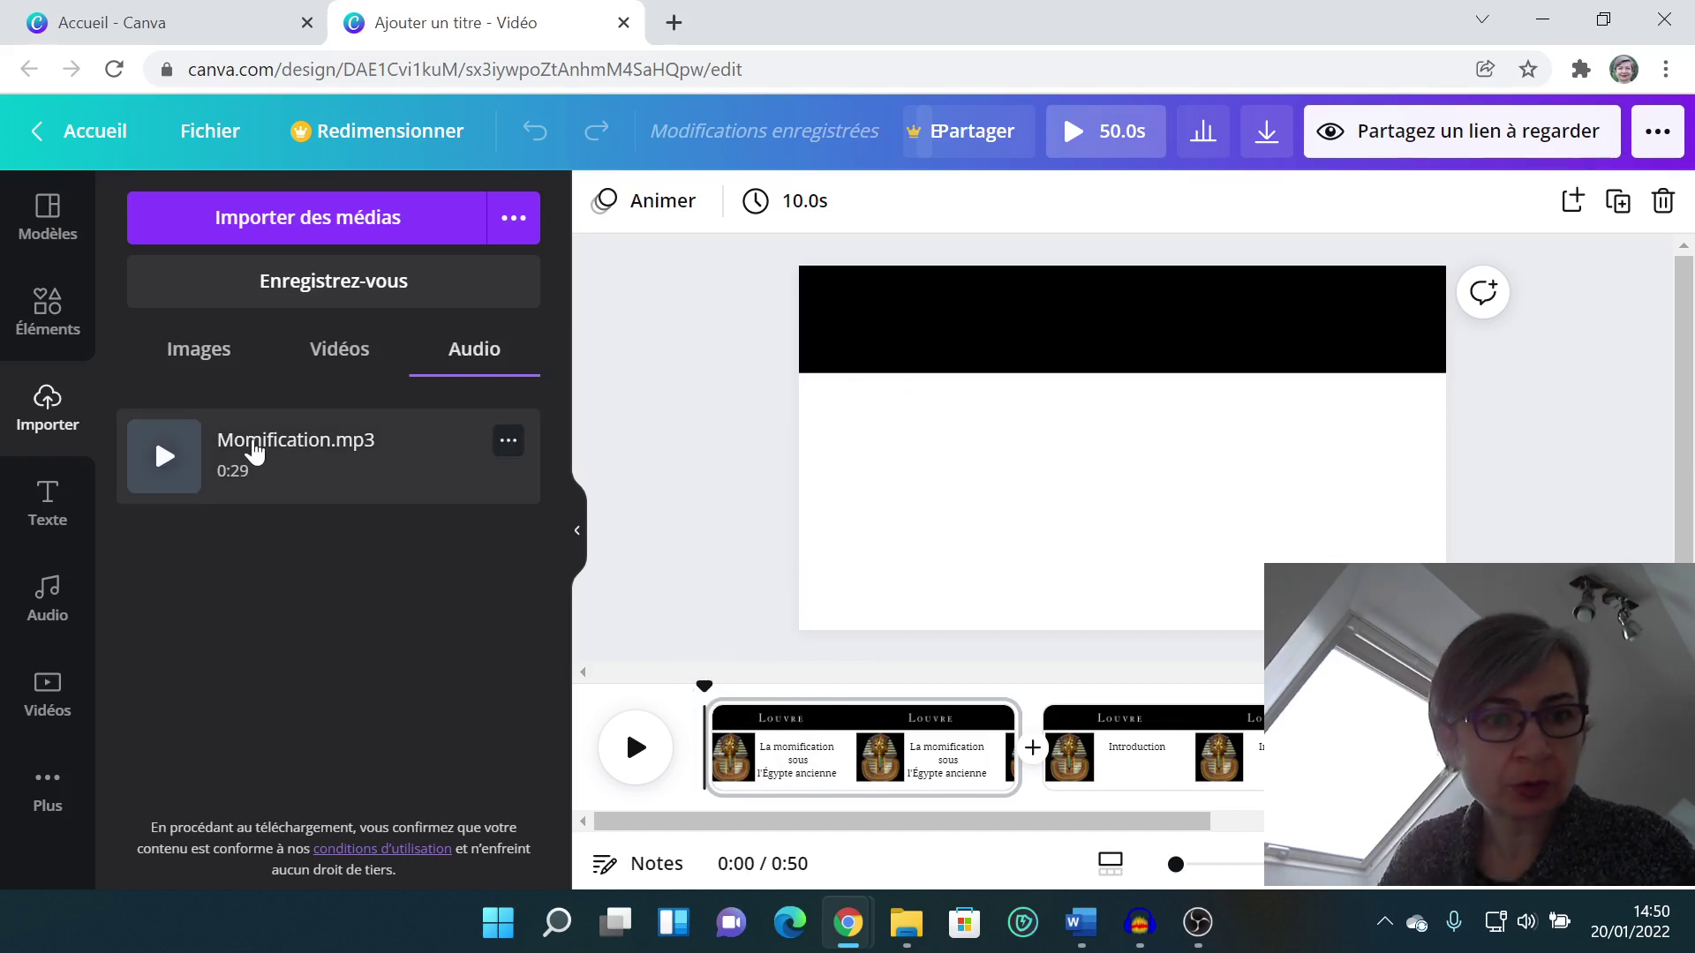
pyautogui.moveTo(250, 458); pyautogui.dragTo(836, 834)
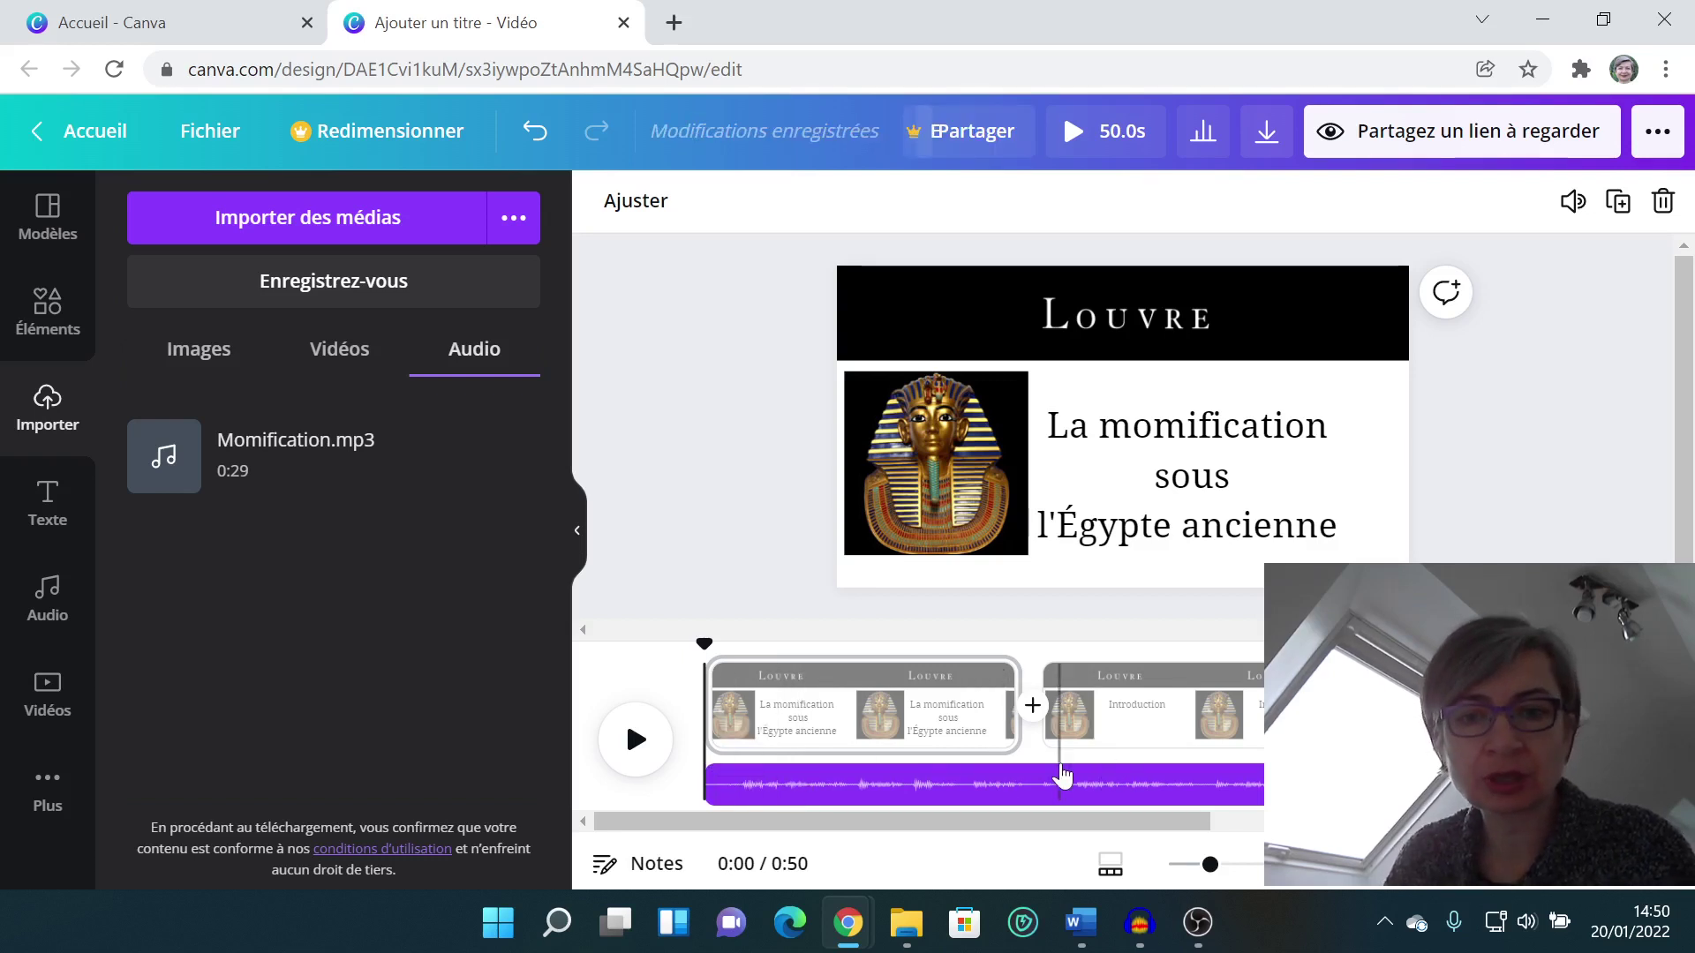
pyautogui.hscroll(5, 1029, 780)
pyautogui.hscroll(-6, 1030, 779)
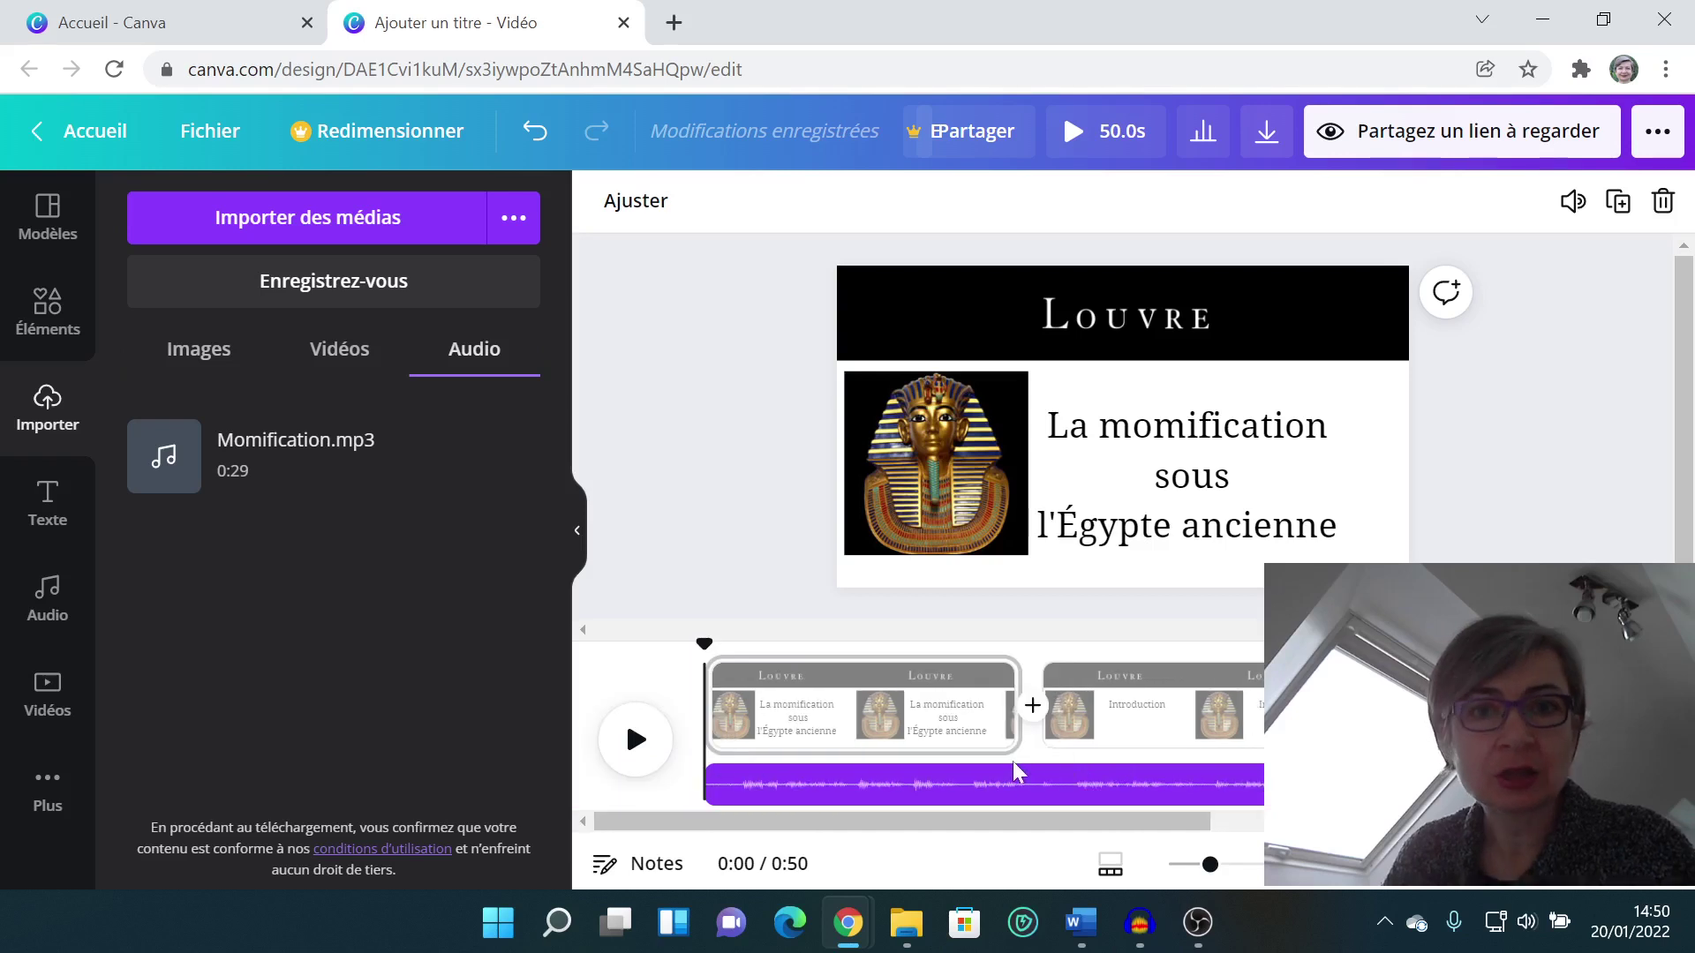
# - Play the full video preview to check the narration against the pages, and close the preview
pyautogui.click(1110, 147)
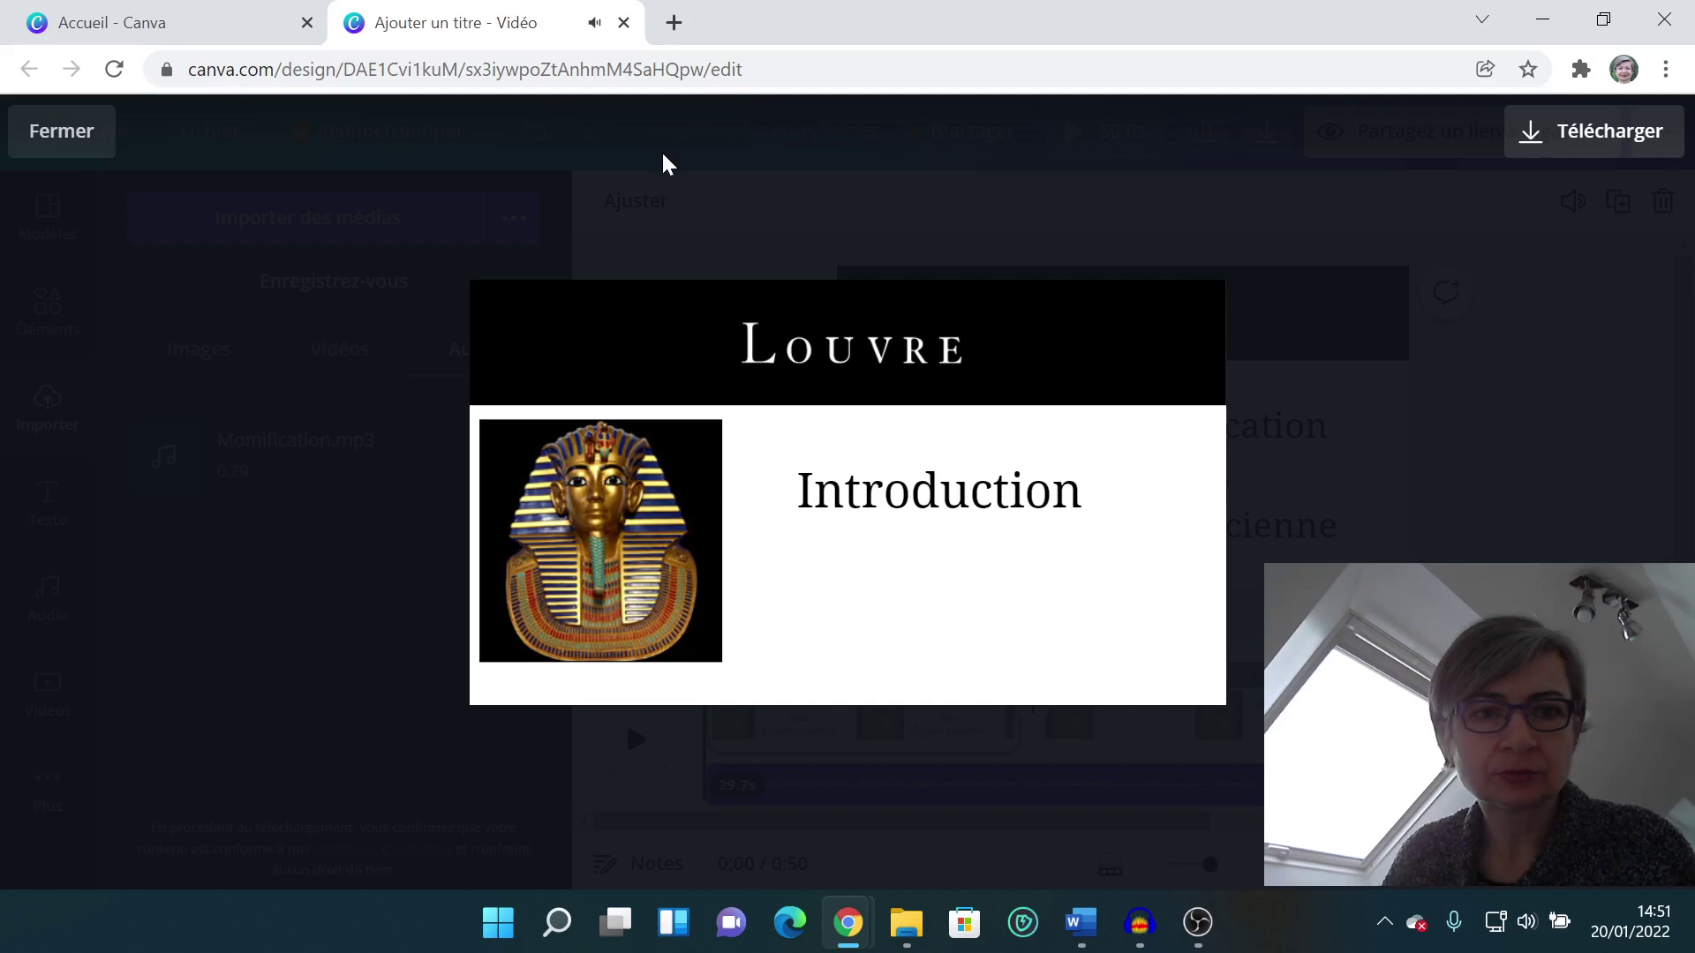
pyautogui.click(86, 134)
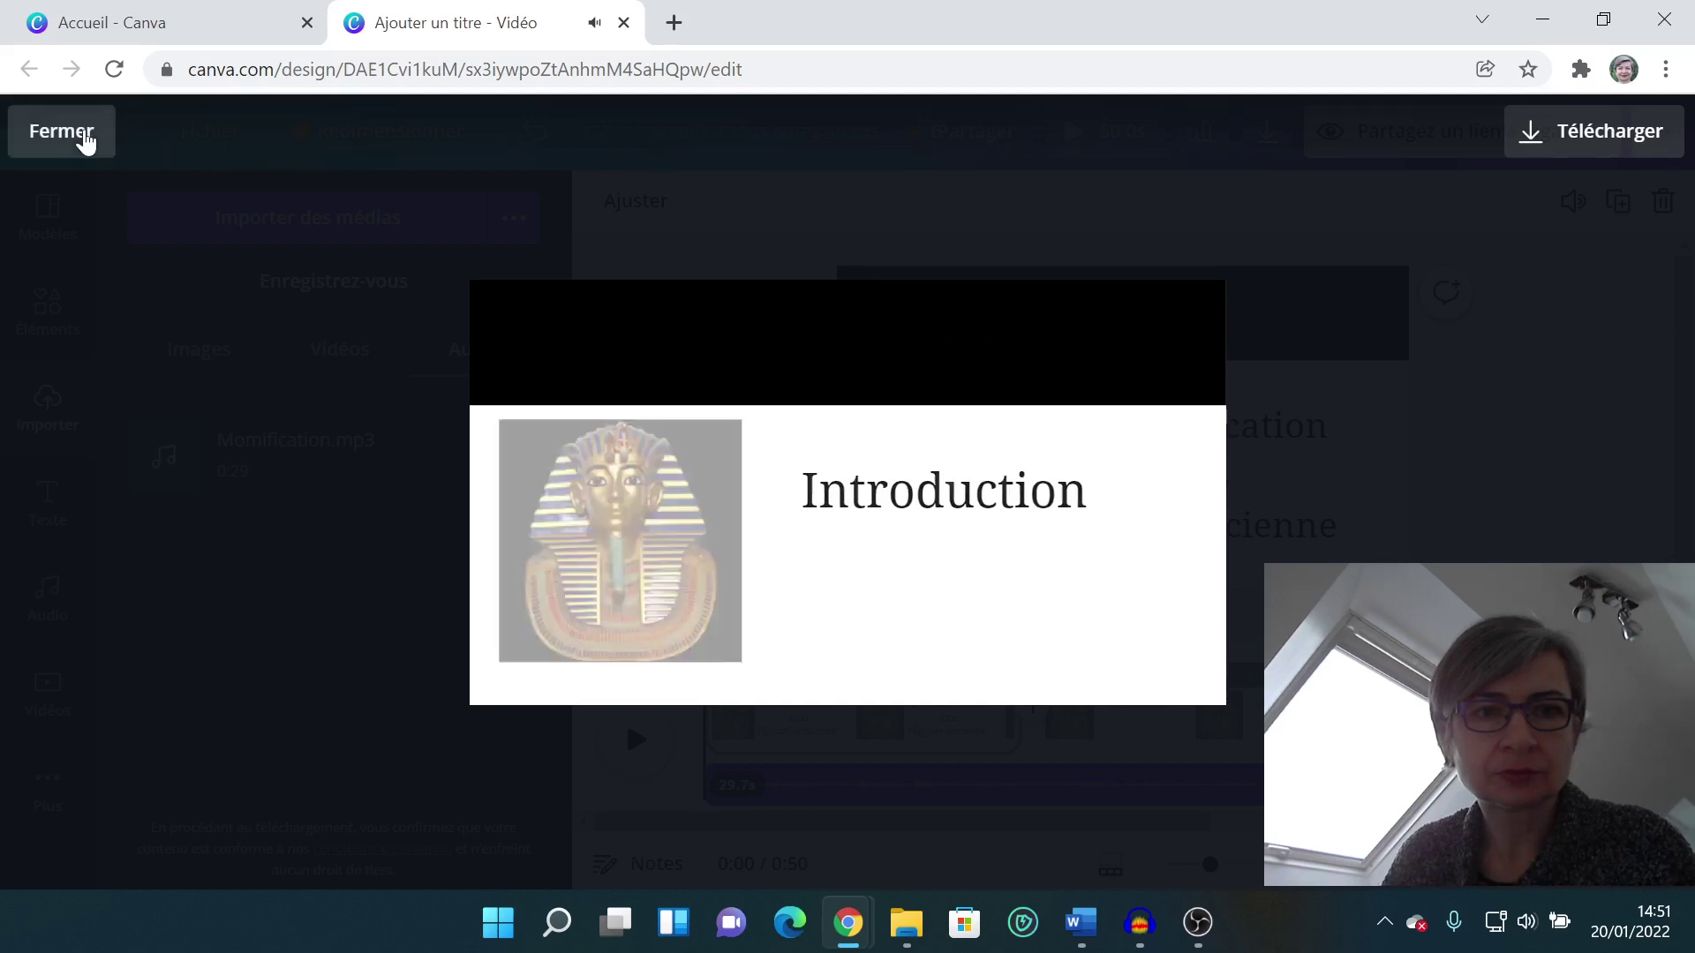